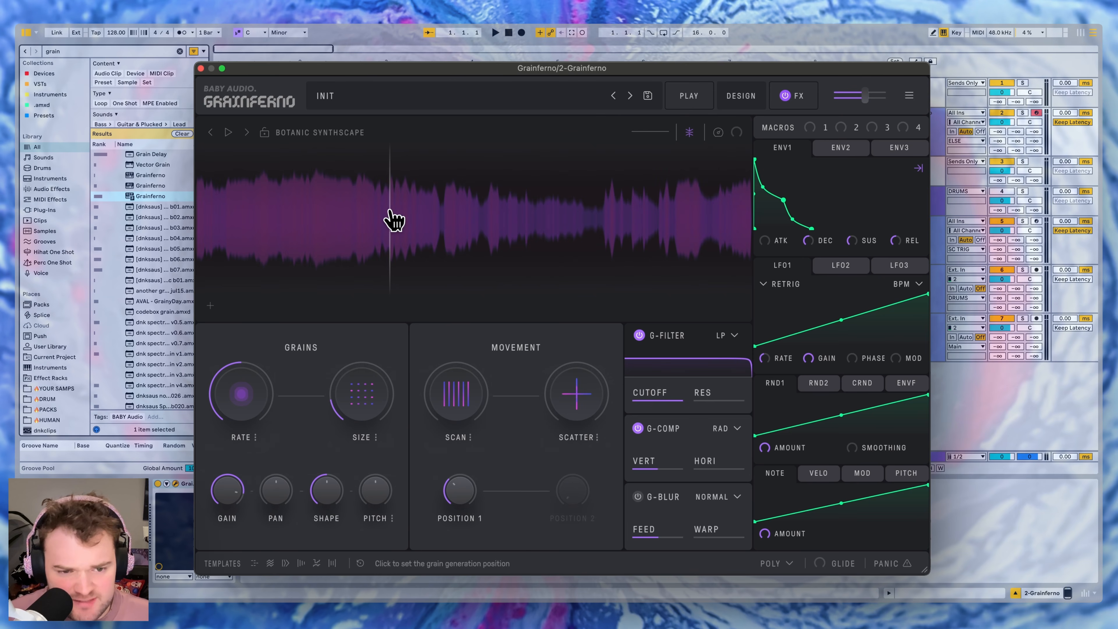
Set the grain generation position about a quarter into the sample and lower the grain rate to about -6.78 octaves.
left_click(383, 218)
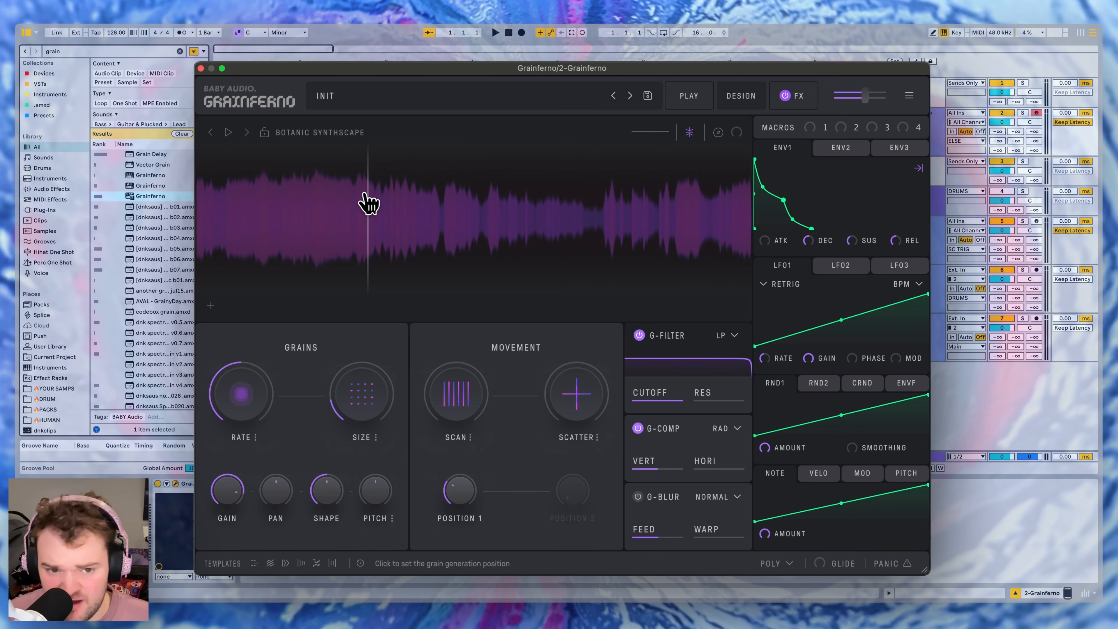
left_click(343, 249)
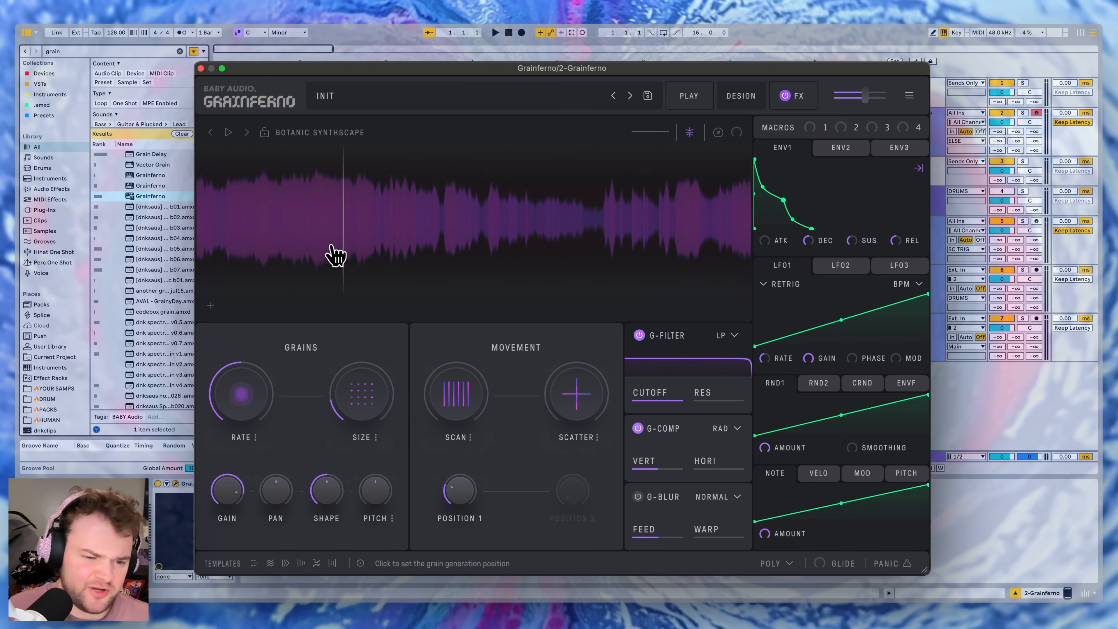
left_click_drag(239, 398, 239, 429)
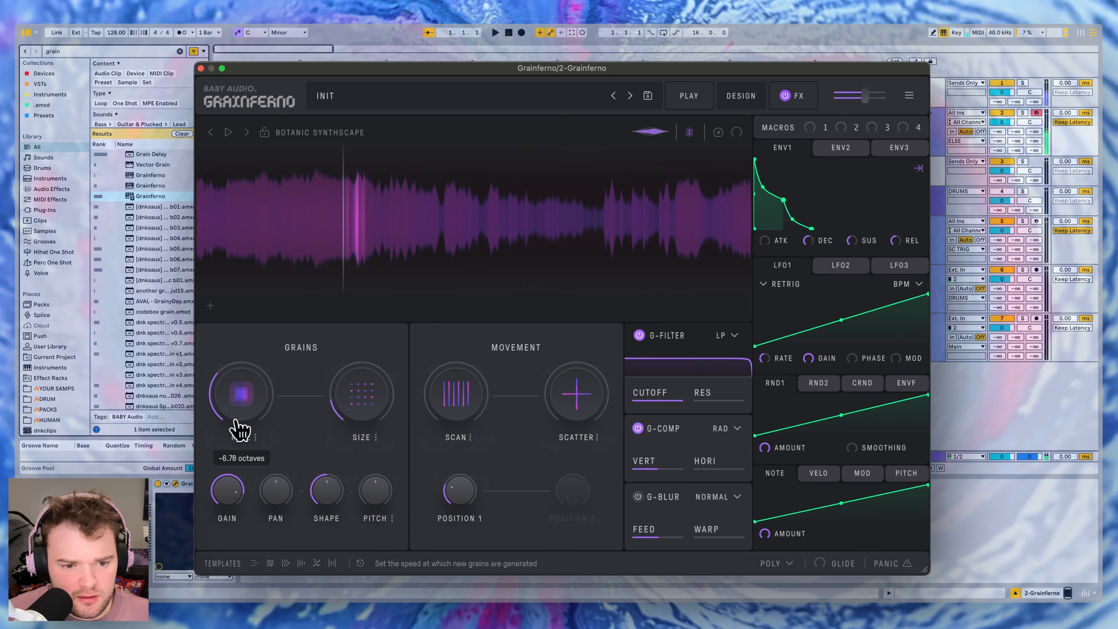
Try a grain size of about x5.95 and reduce the grain shape to near its minimum for hard-edged grains.
mouse_move(361, 385)
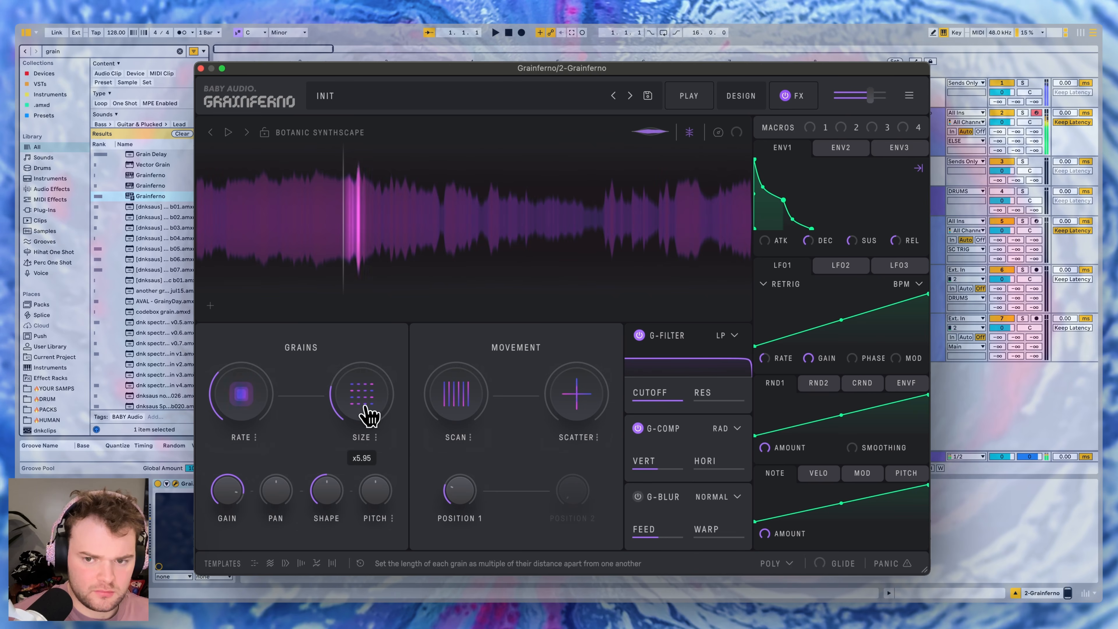
mouse_move(338, 493)
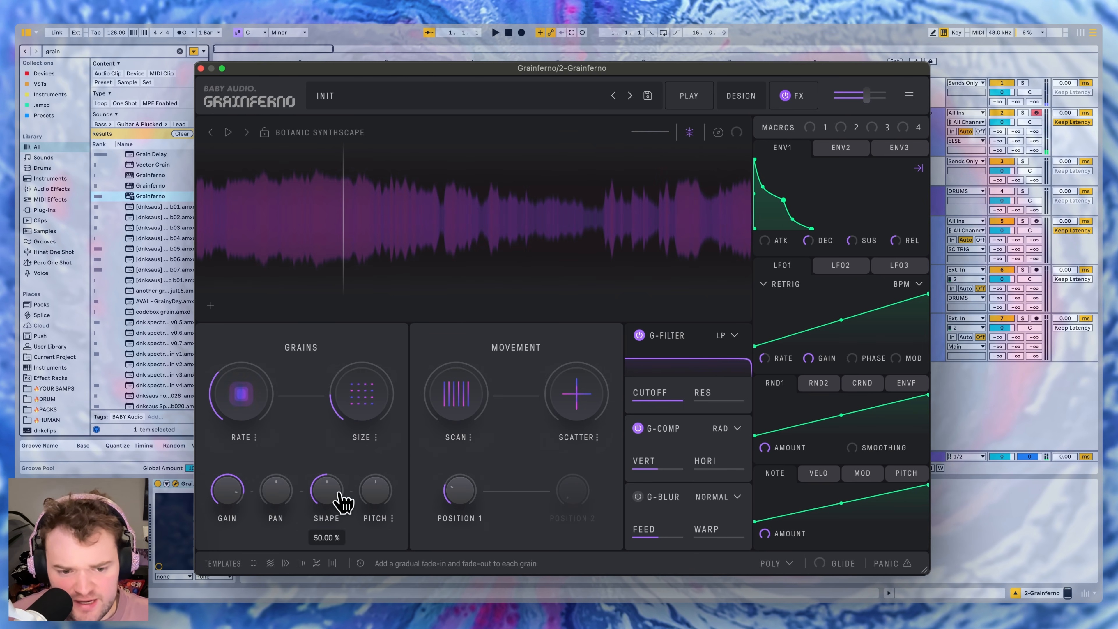
left_click_drag(341, 493, 341, 492)
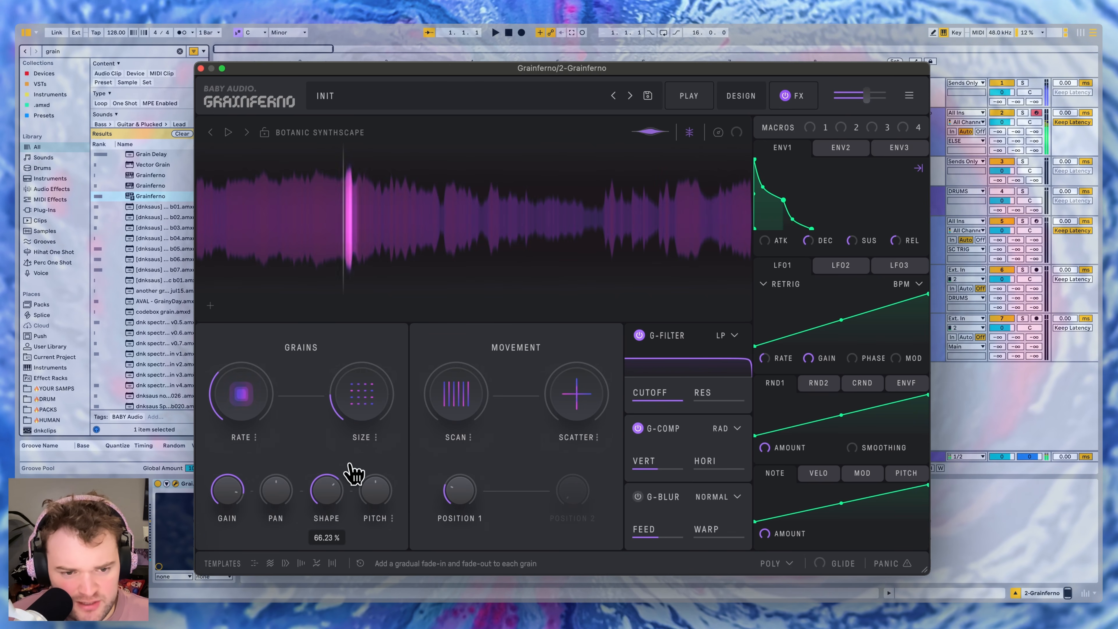
left_click_drag(373, 444, 346, 495)
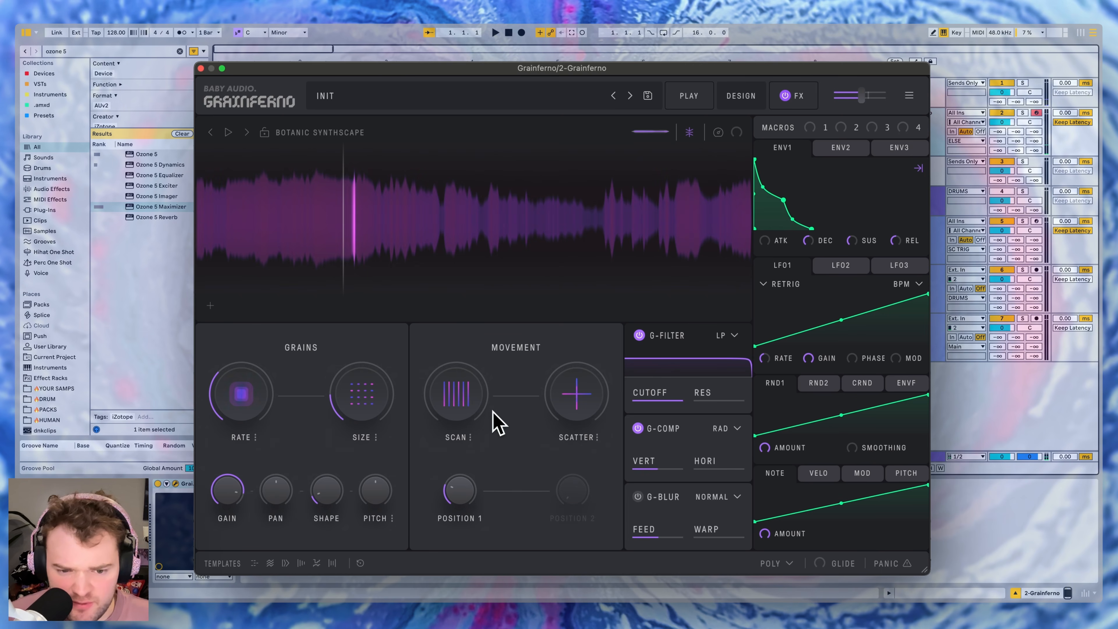
Raise the scan so grains travel forward through the sample, and return it to x0.00.
mouse_move(473, 410)
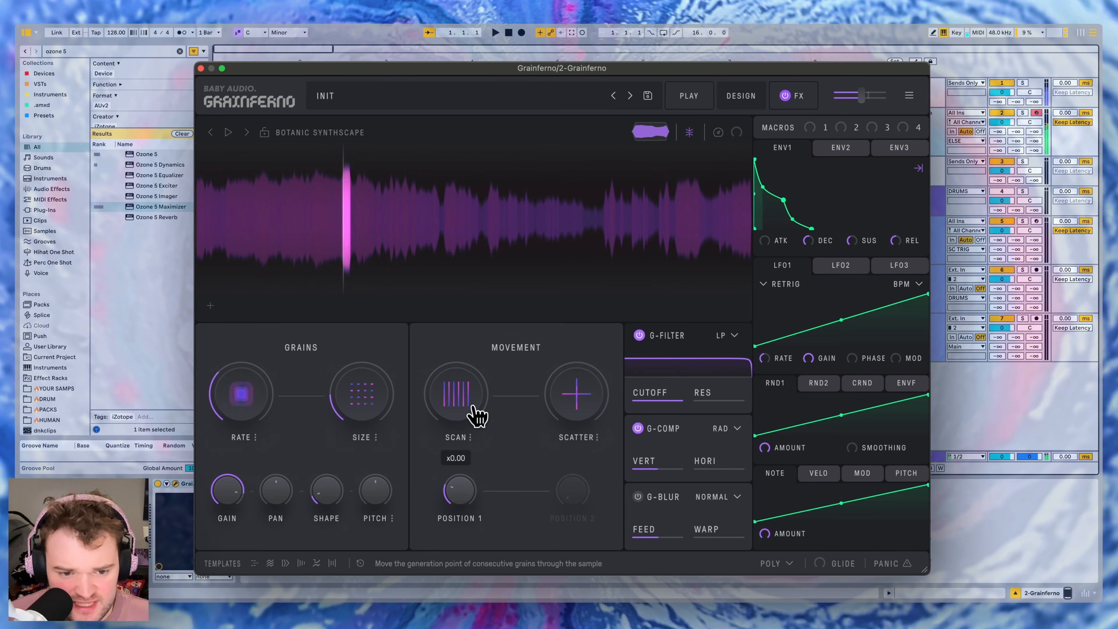
mouse_move(474, 410)
left_mouse_down()
mouse_move(503, 380)
mouse_move(469, 391)
mouse_move(483, 386)
mouse_move(480, 399)
left_mouse_up()
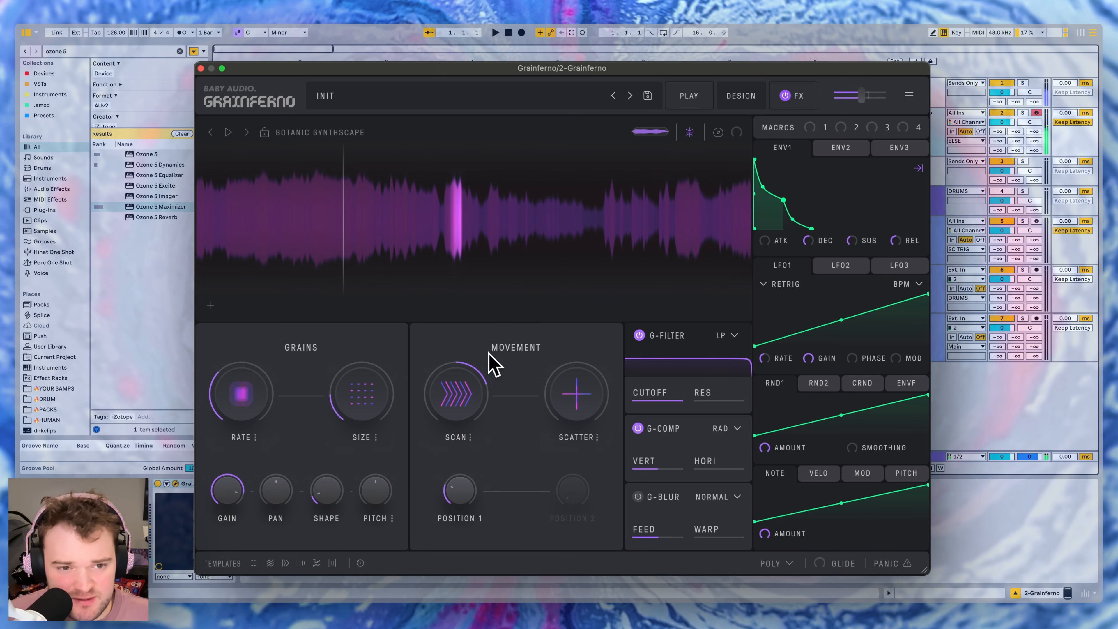
left_click_drag(457, 418, 451, 538)
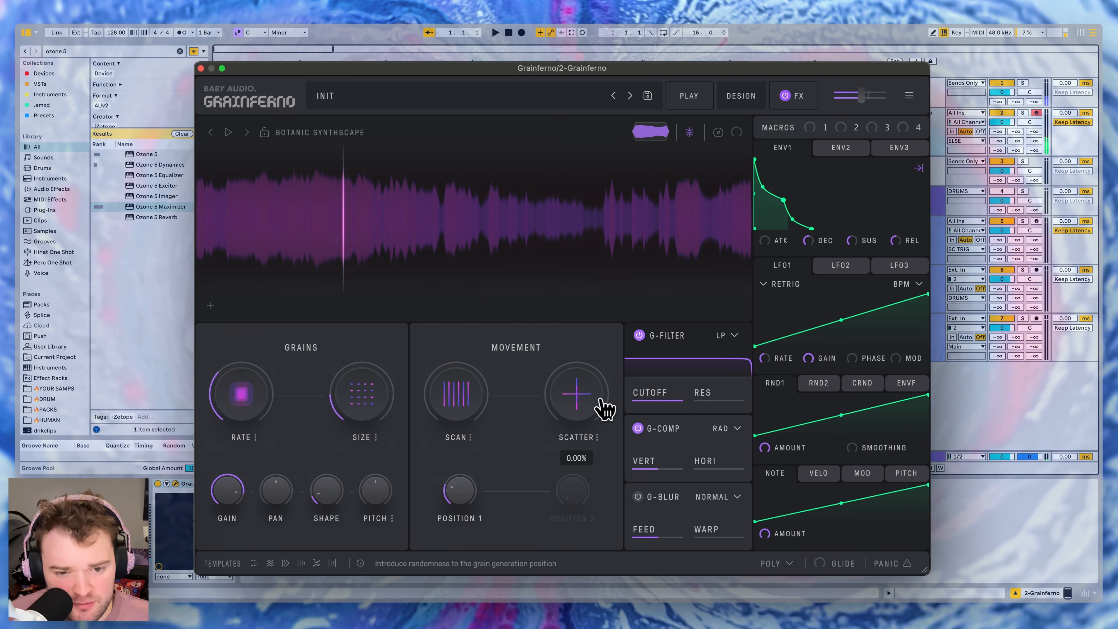
Raise the scatter to maximum to randomise grain positions and vary the horizontal compression of G-Comp.
mouse_move(592, 404)
left_mouse_down()
mouse_move(602, 385)
mouse_move(586, 402)
mouse_move(594, 319)
mouse_move(579, 399)
mouse_move(591, 375)
mouse_move(582, 385)
left_mouse_up()
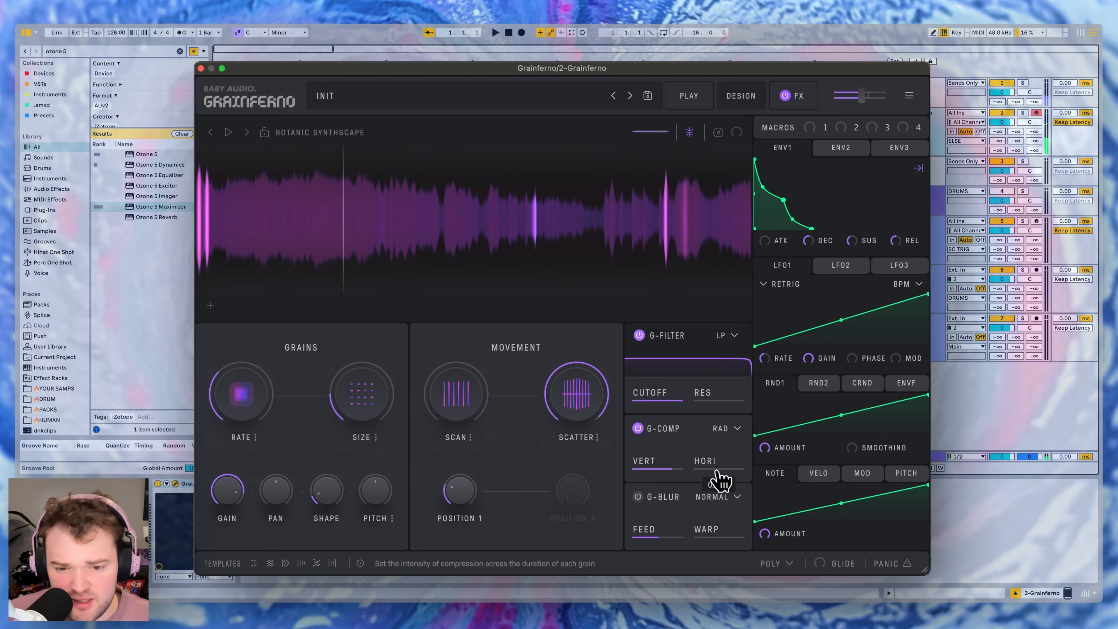
left_click_drag(717, 472, 828, 466)
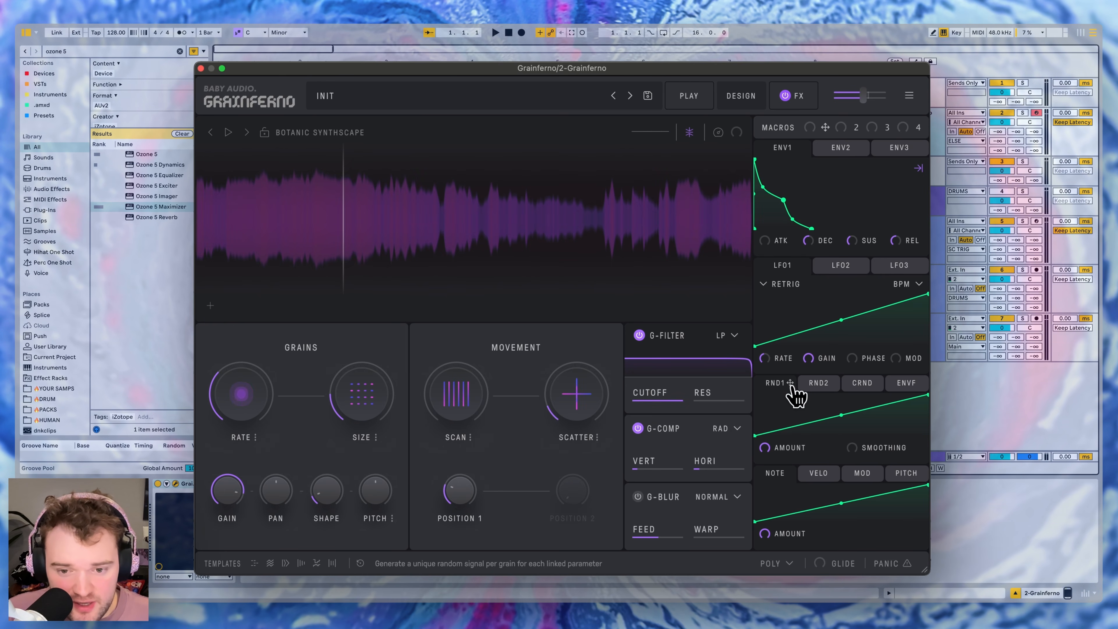
Assign the RND1 random source to the grain pan with a modulation amount of about 94%.
left_click_drag(790, 384, 791, 385)
left_click_drag(296, 492, 275, 492)
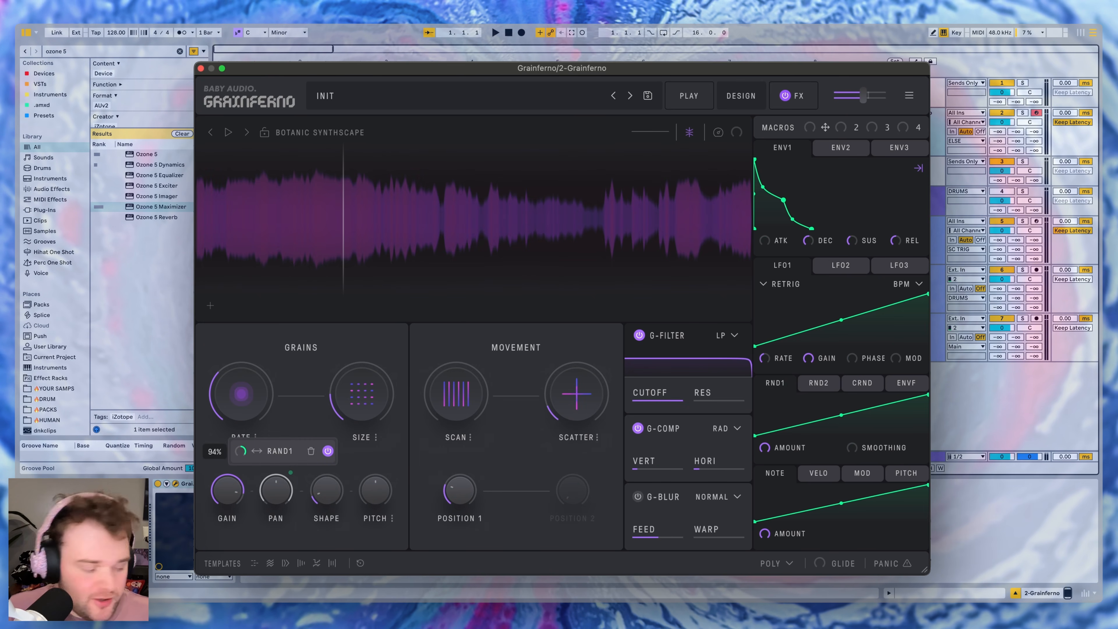
left_click_drag(241, 451, 240, 449)
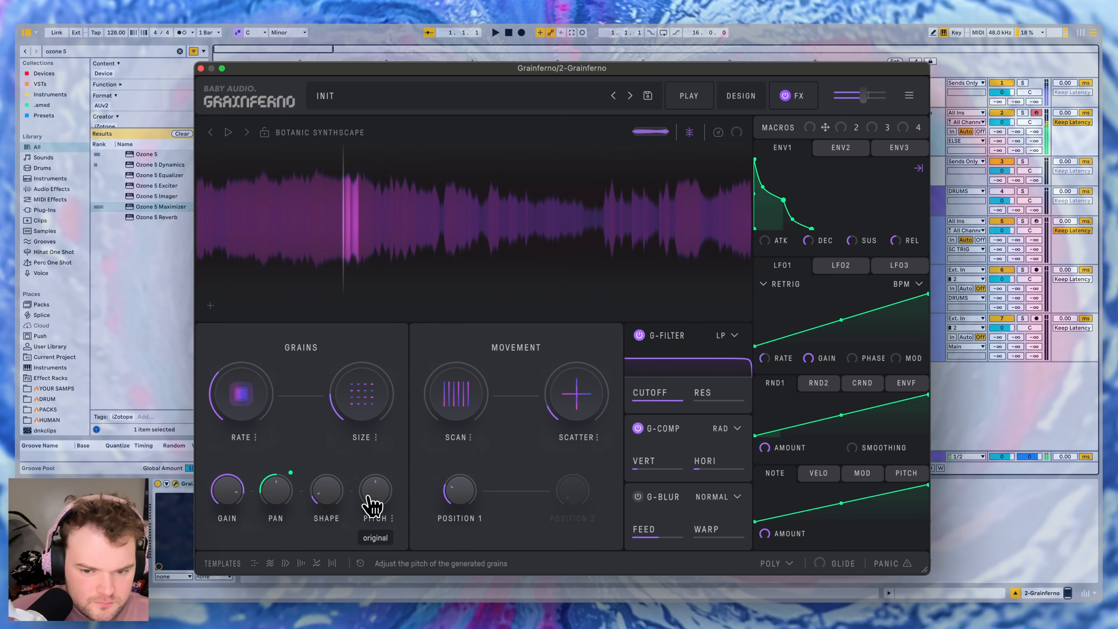
Choose a key-mapped mode for the grain pitch and return the pitch to original.
left_click(392, 519)
left_click(507, 462)
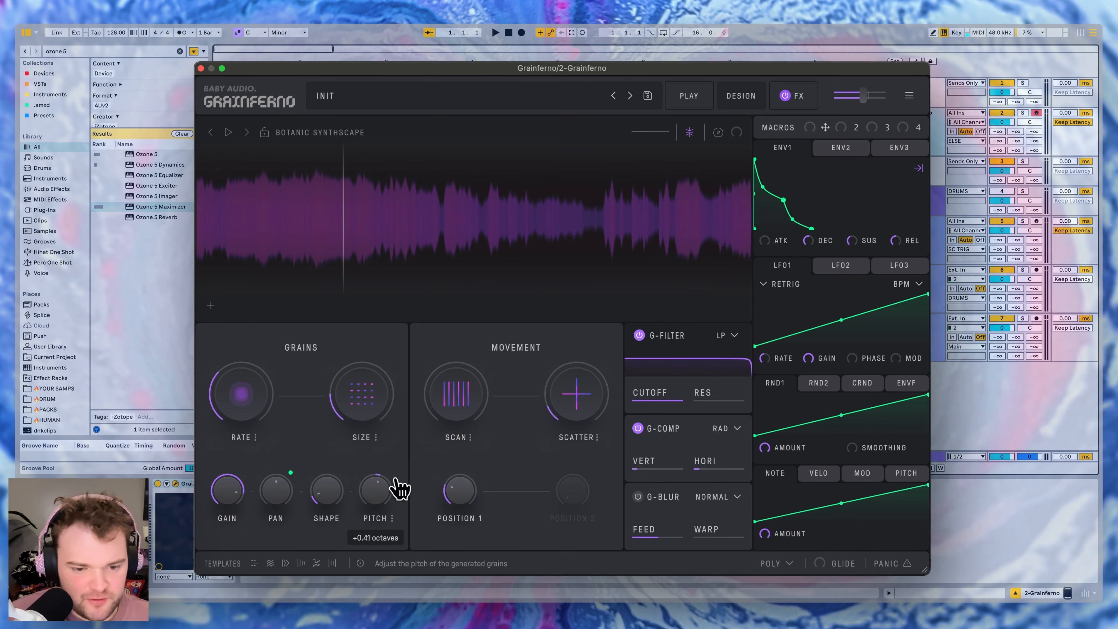
left_click_drag(394, 486, 374, 506)
left_click(396, 523)
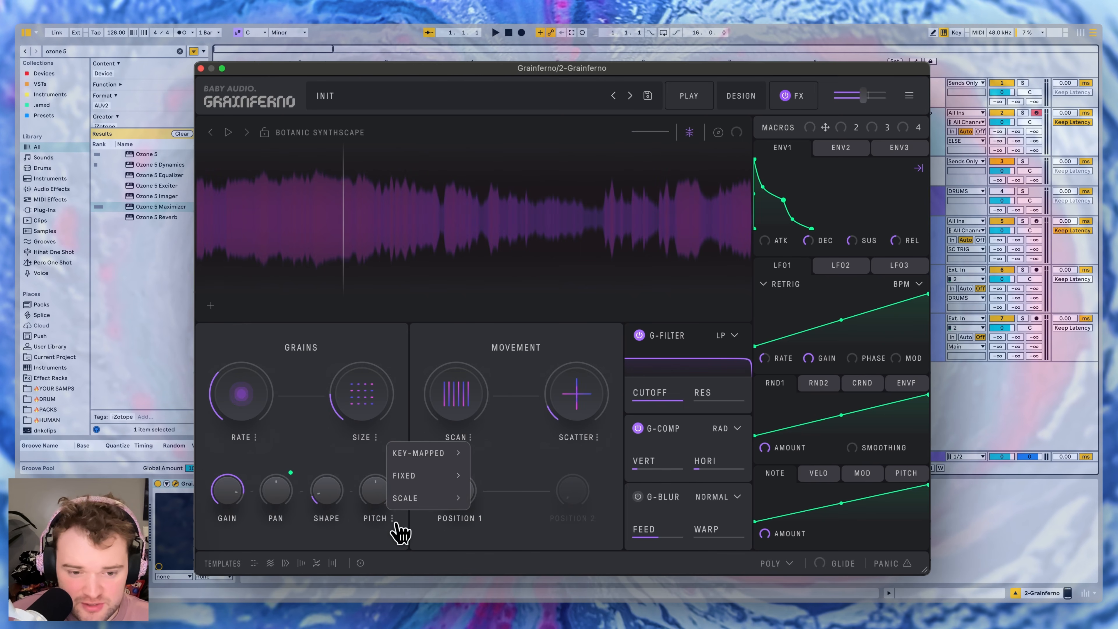
mouse_move(445, 454)
left_click(559, 499)
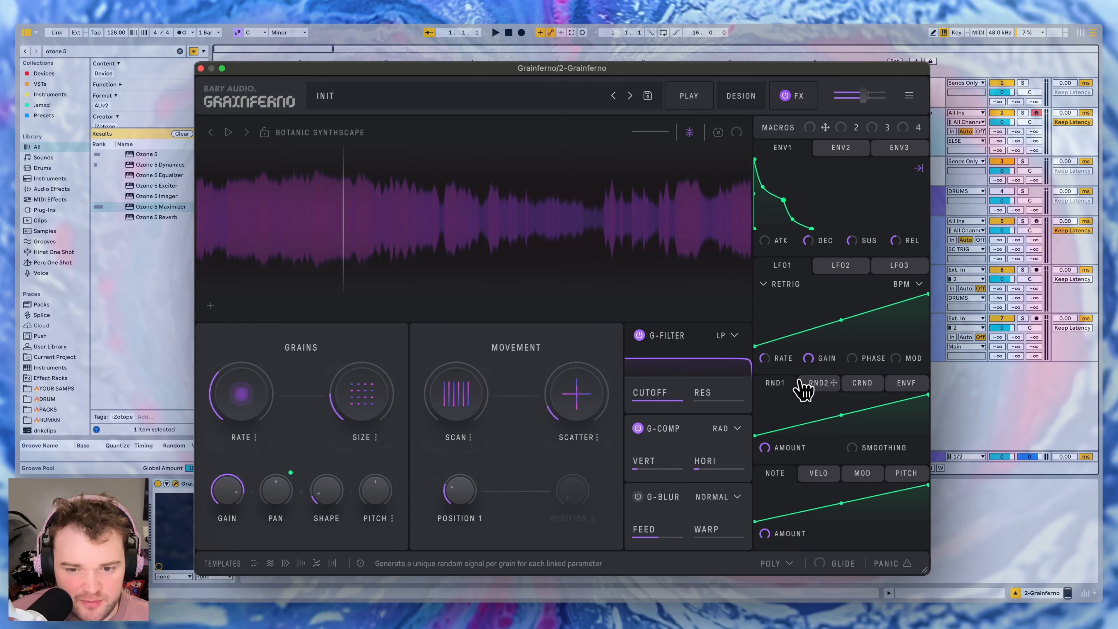
Assign the RND1 random source to the grain pitch and adjust its modulation amount.
left_click_drag(790, 382, 382, 495)
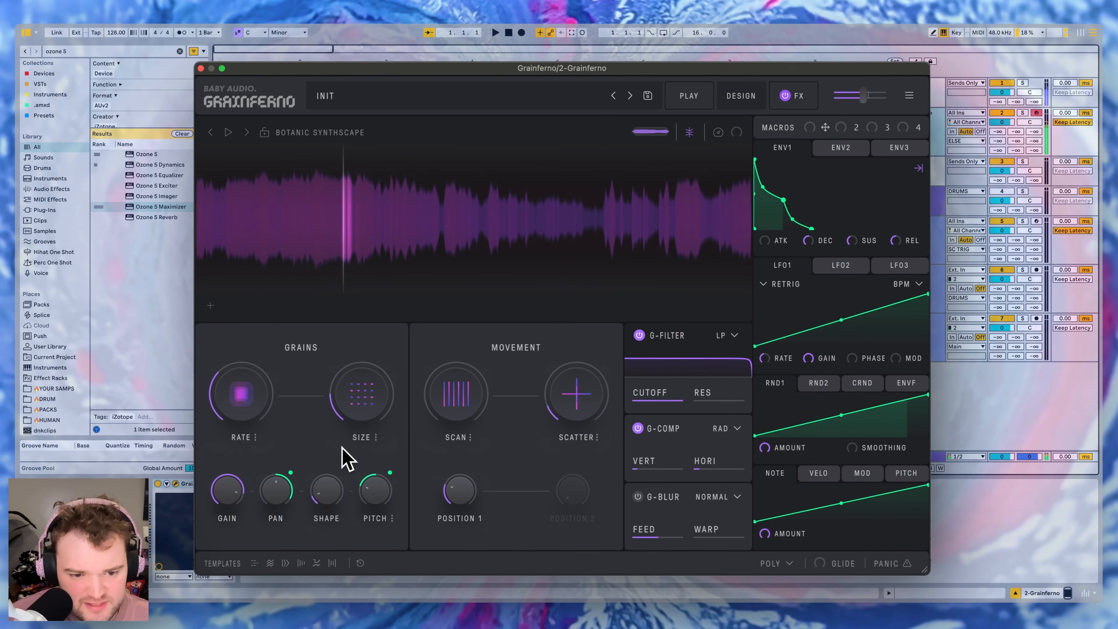
left_click_drag(333, 452, 333, 436)
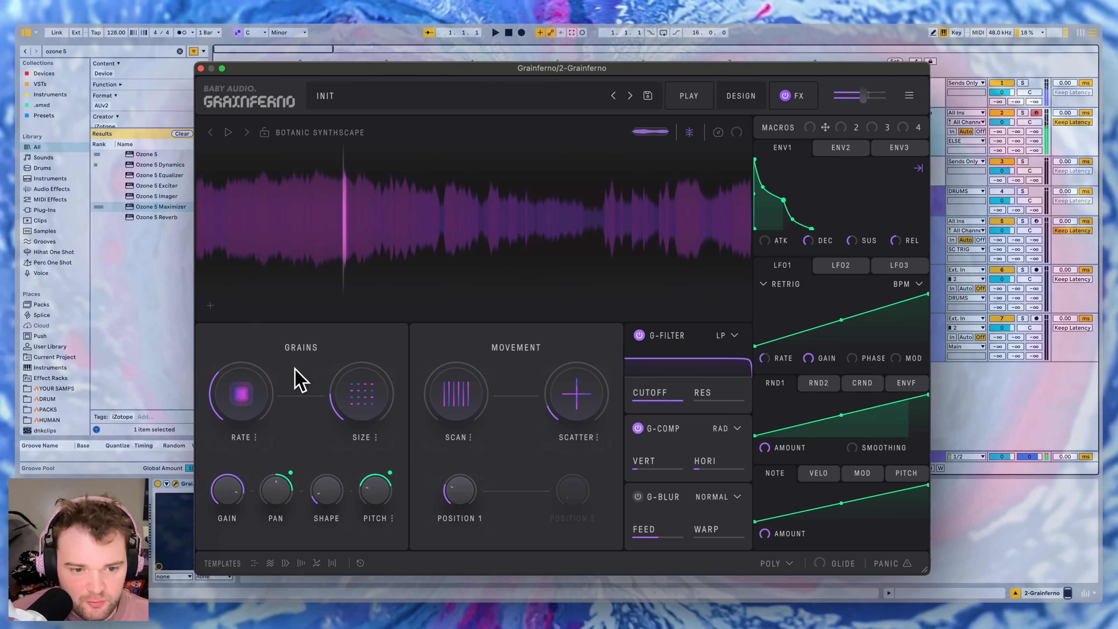
Raise the grain rate and reduce the grain size to about x1.11.
left_click_drag(240, 394, 253, 382)
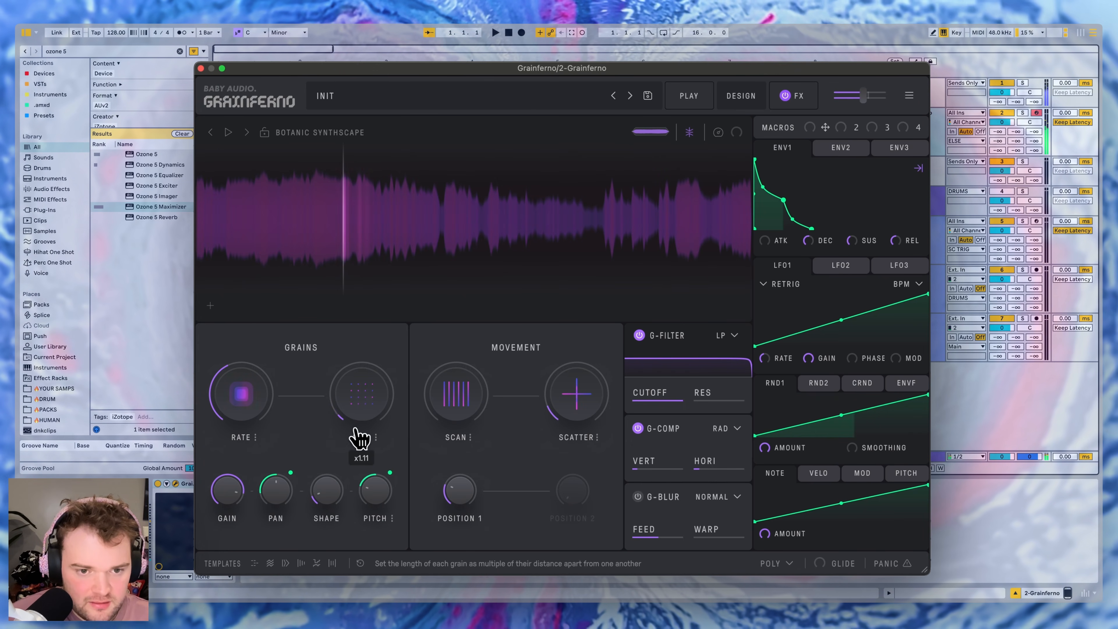
left_click(367, 437)
left_click(336, 350)
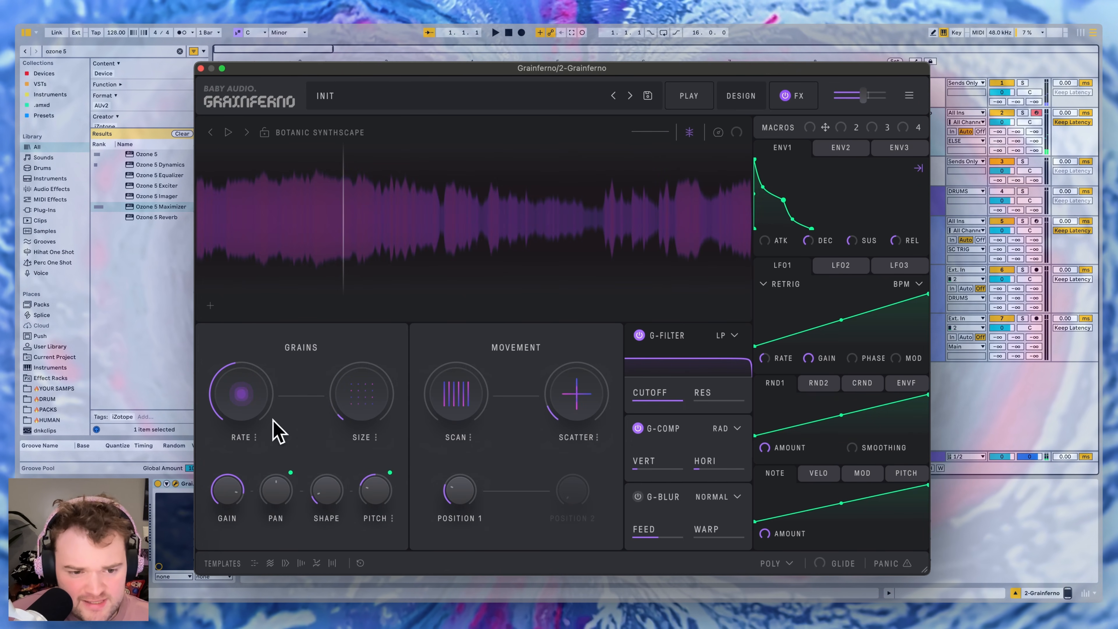
Switch the grain rate mode to Milliseconds, adjust the rate and increase the grain size.
left_click(256, 438)
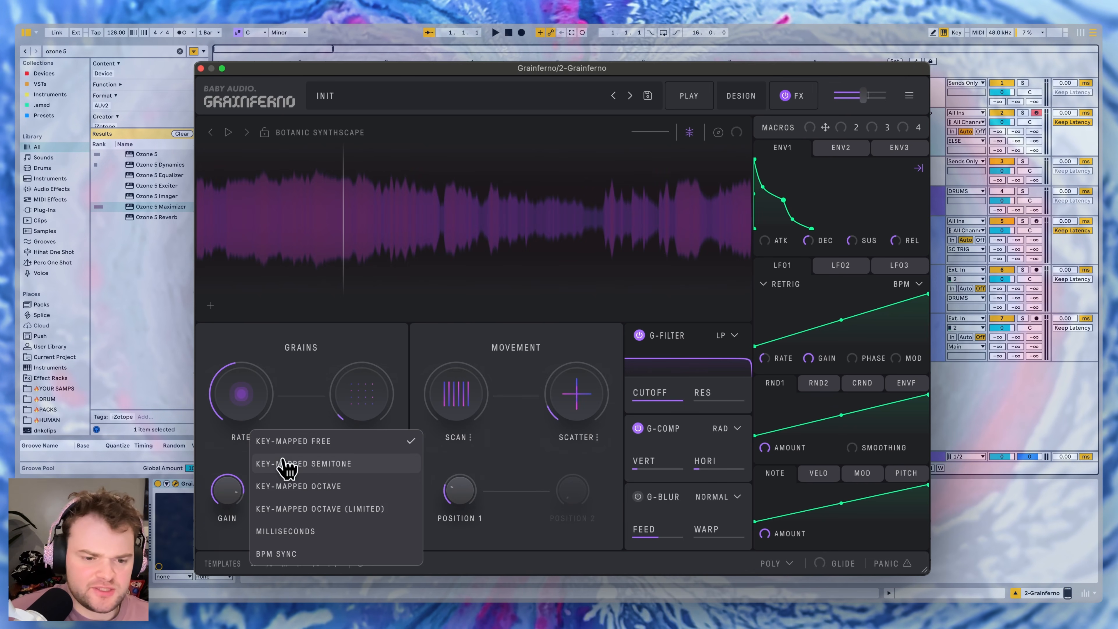
left_click(325, 526)
mouse_move(233, 393)
left_mouse_down()
mouse_move(240, 379)
mouse_move(238, 393)
left_mouse_up()
left_click_drag(351, 394, 401, 361)
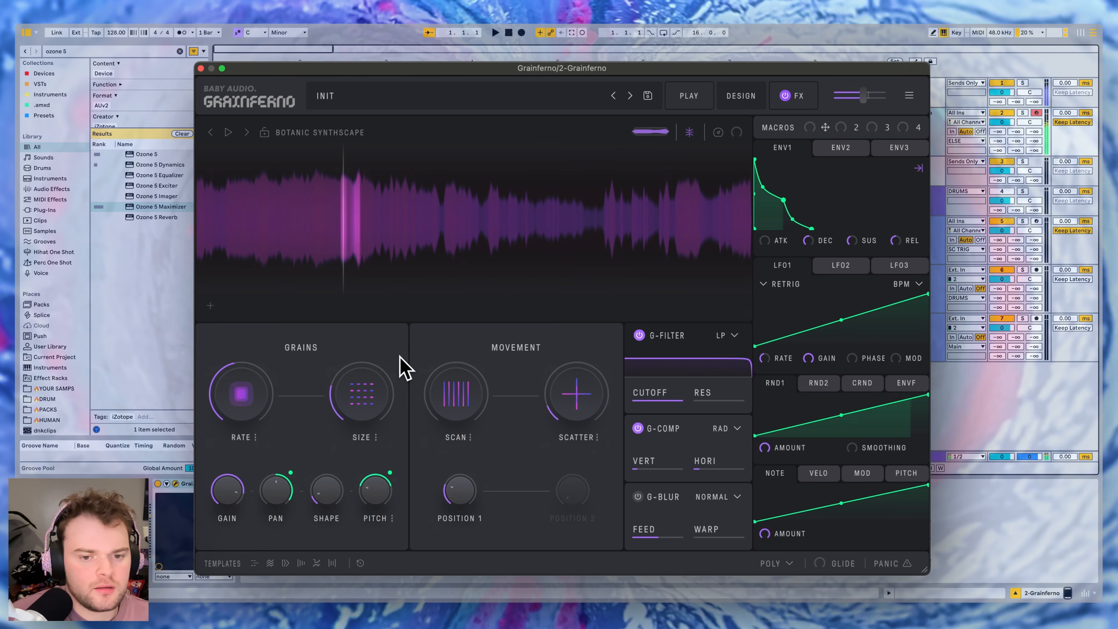
Open the effects page, look at the filter module's types, and enable the compressor module set to OTT.
left_click(688, 130)
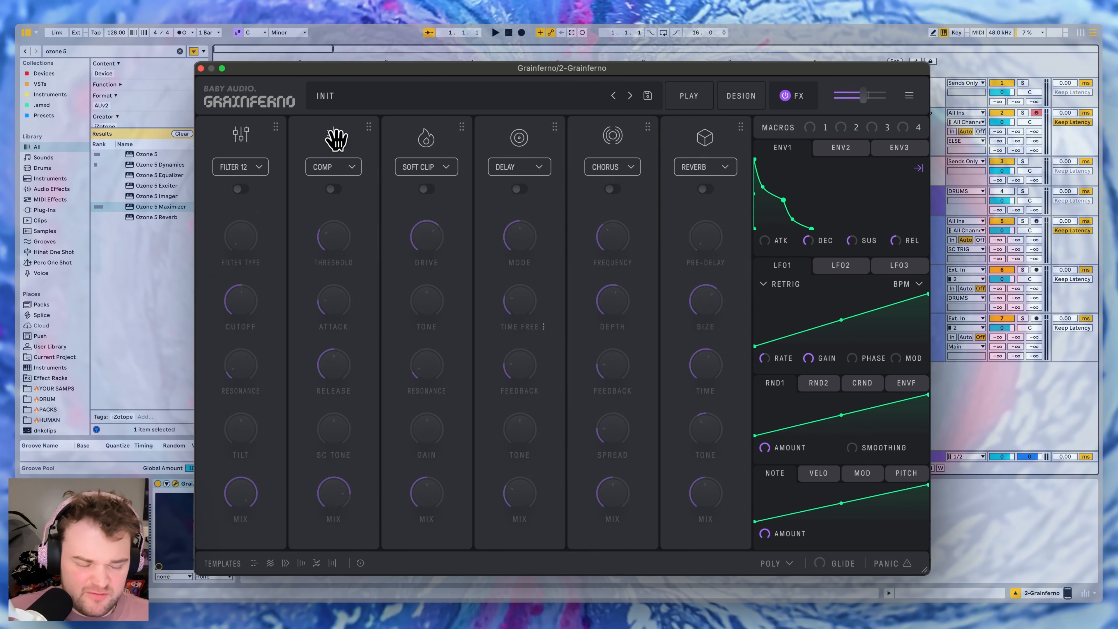
left_click(339, 170)
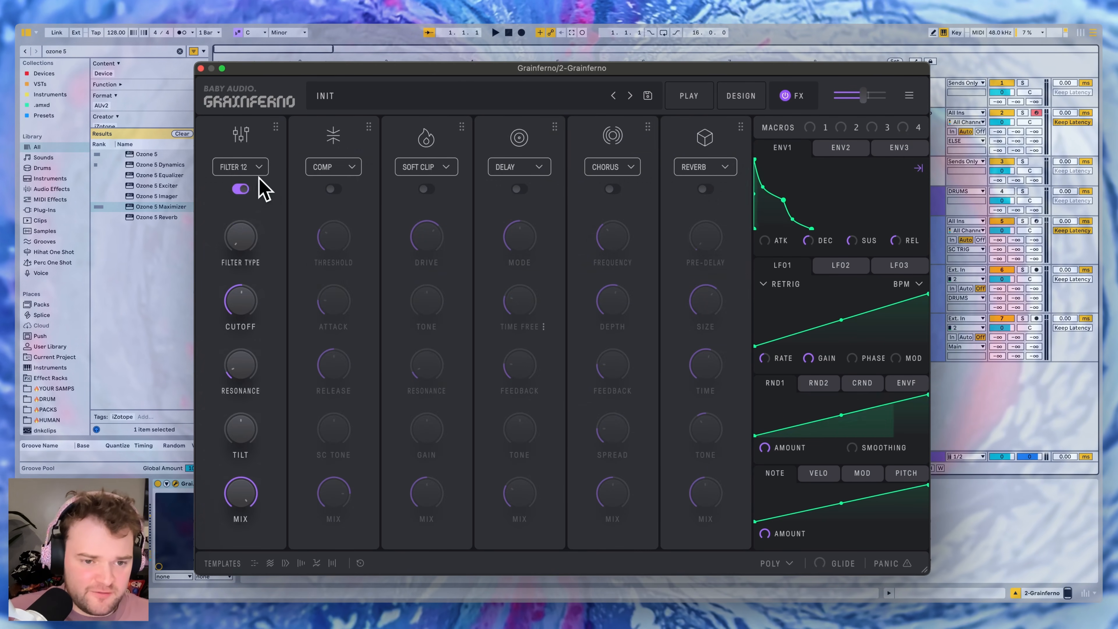
left_click(263, 171)
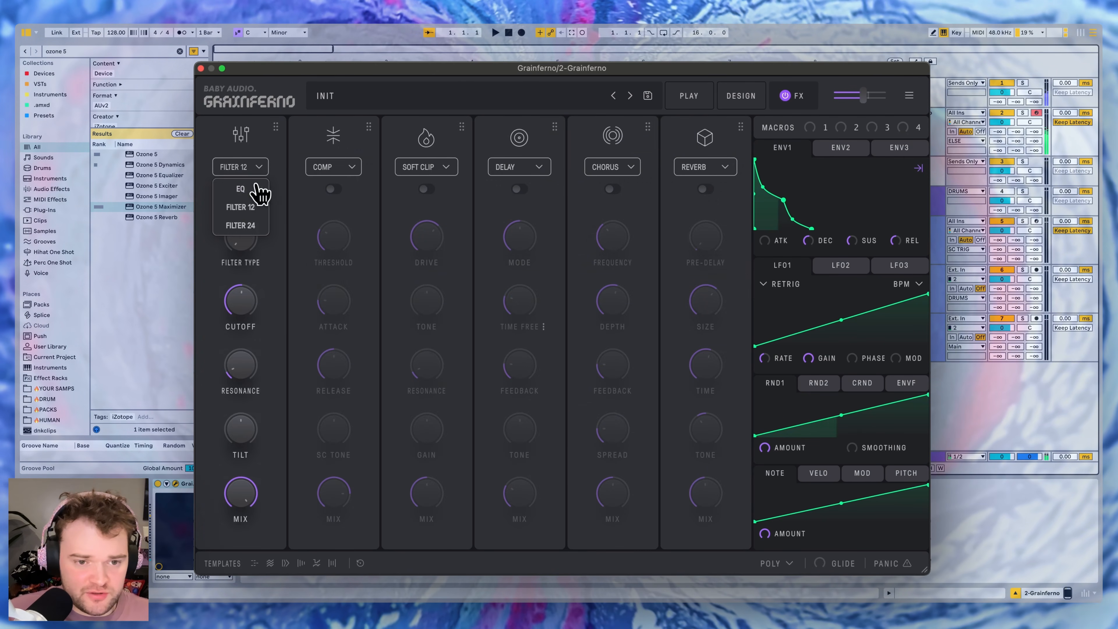
left_click(266, 169)
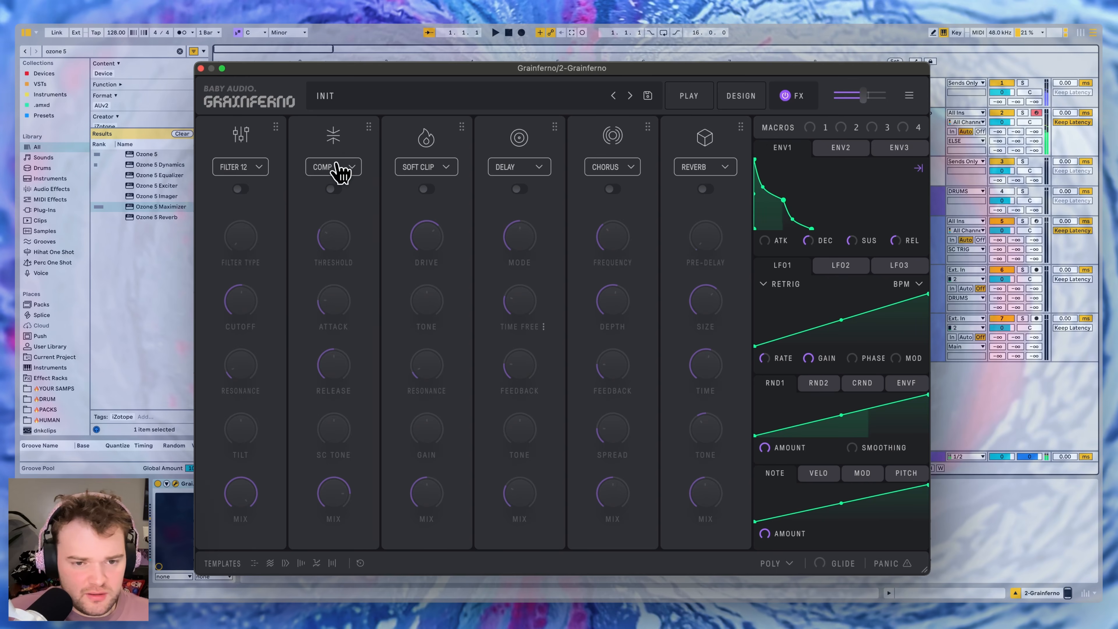
left_click(341, 170)
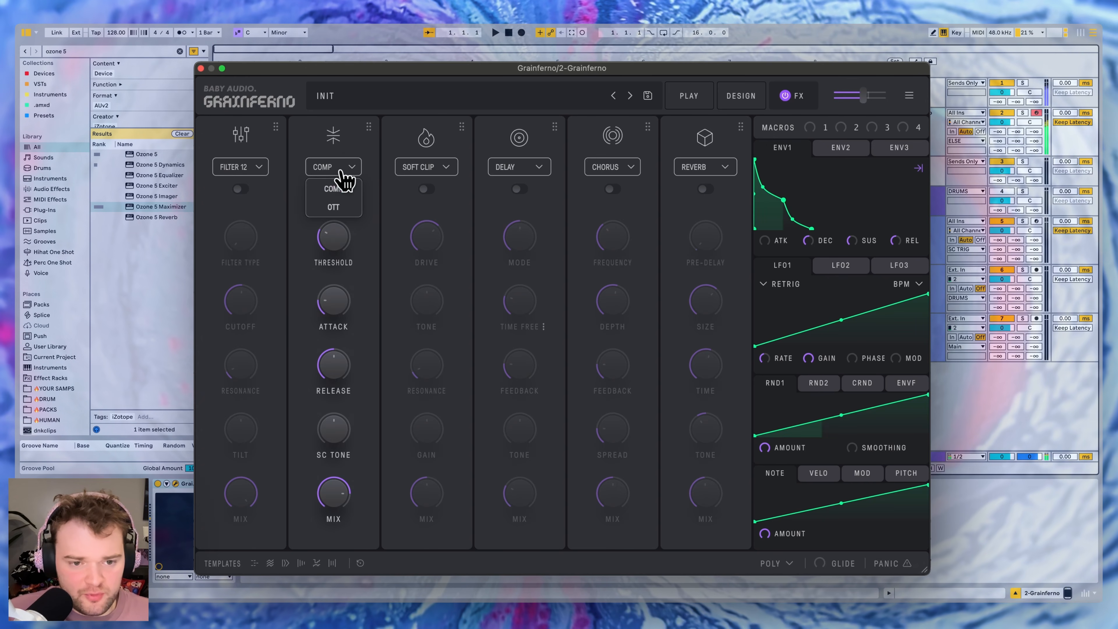
left_click(338, 207)
Enable the delay and reverb, and set the delay to its last mode with about 882 ms time and 61% feedback.
left_click(444, 168)
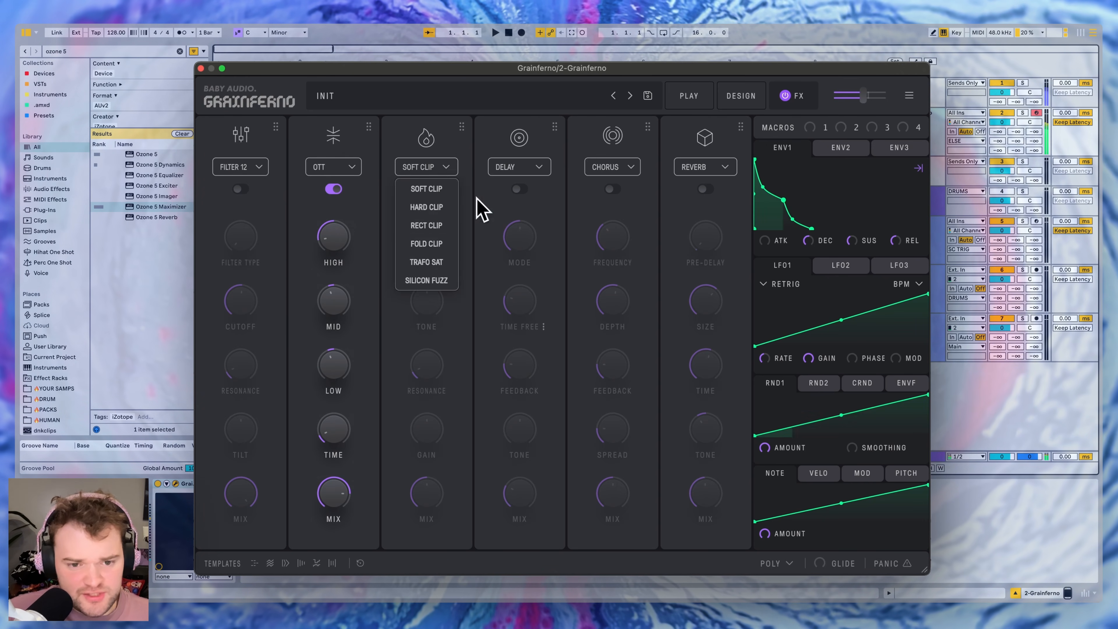
left_click(613, 173)
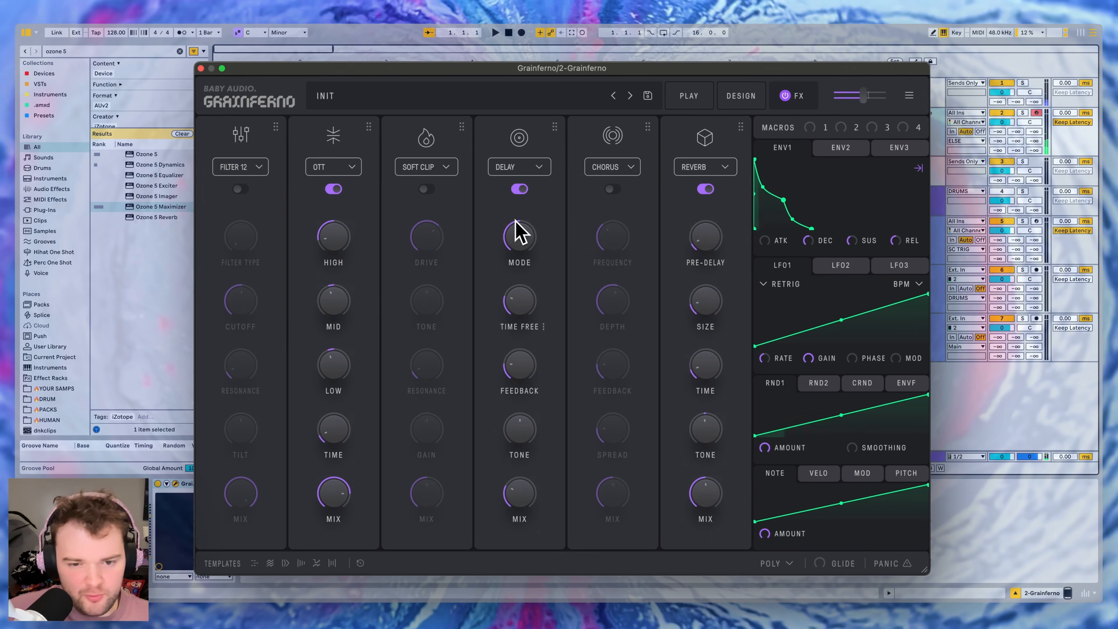
mouse_move(521, 229)
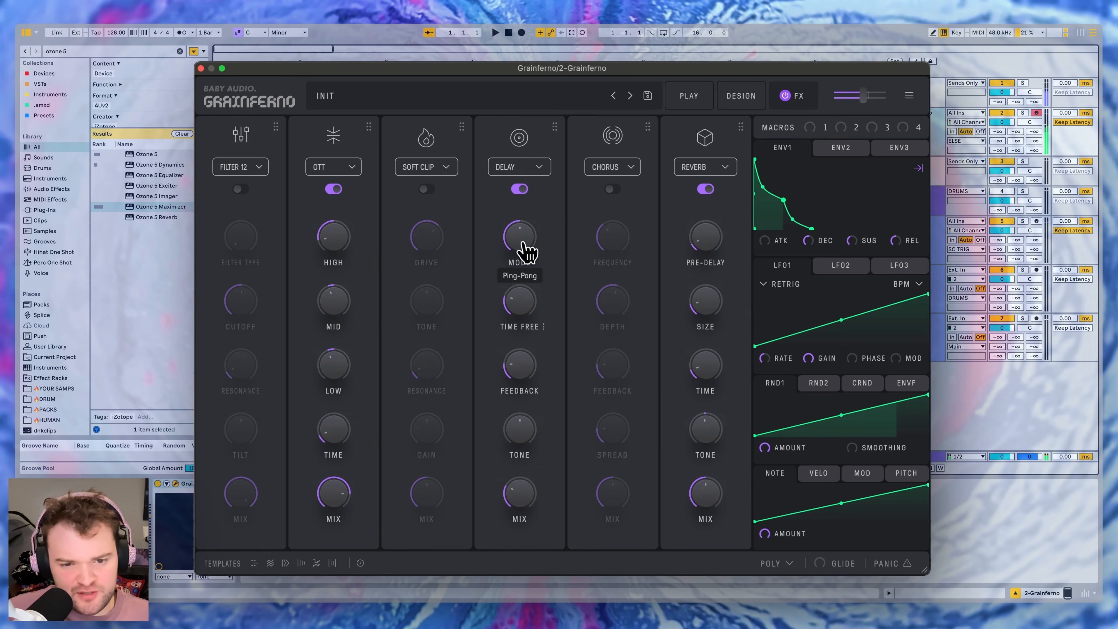
left_click_drag(521, 276, 521, 244)
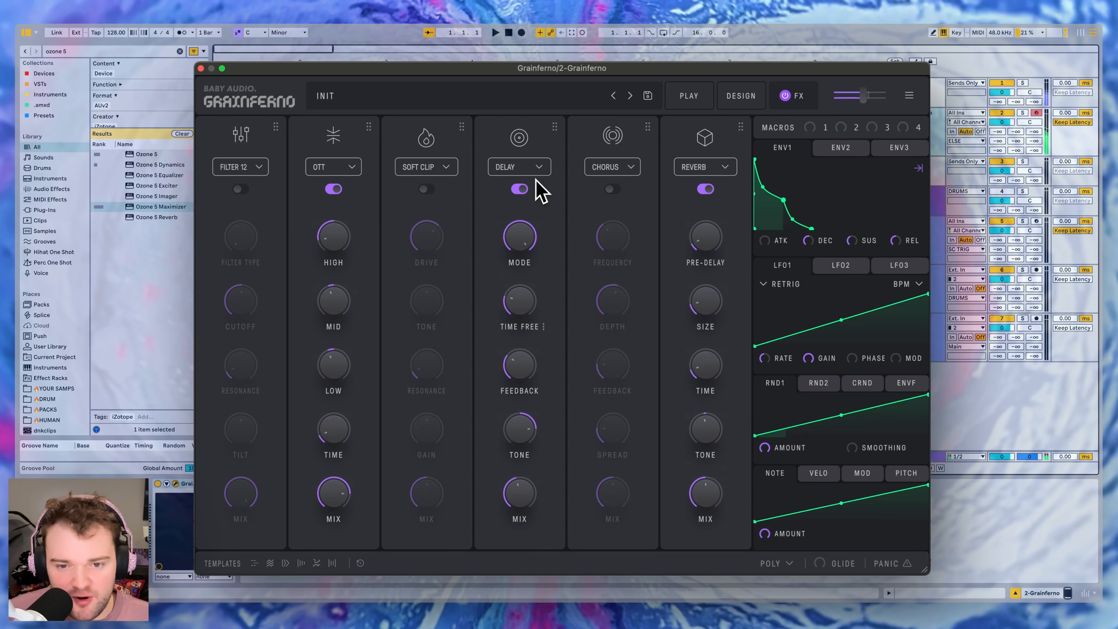
mouse_move(512, 317)
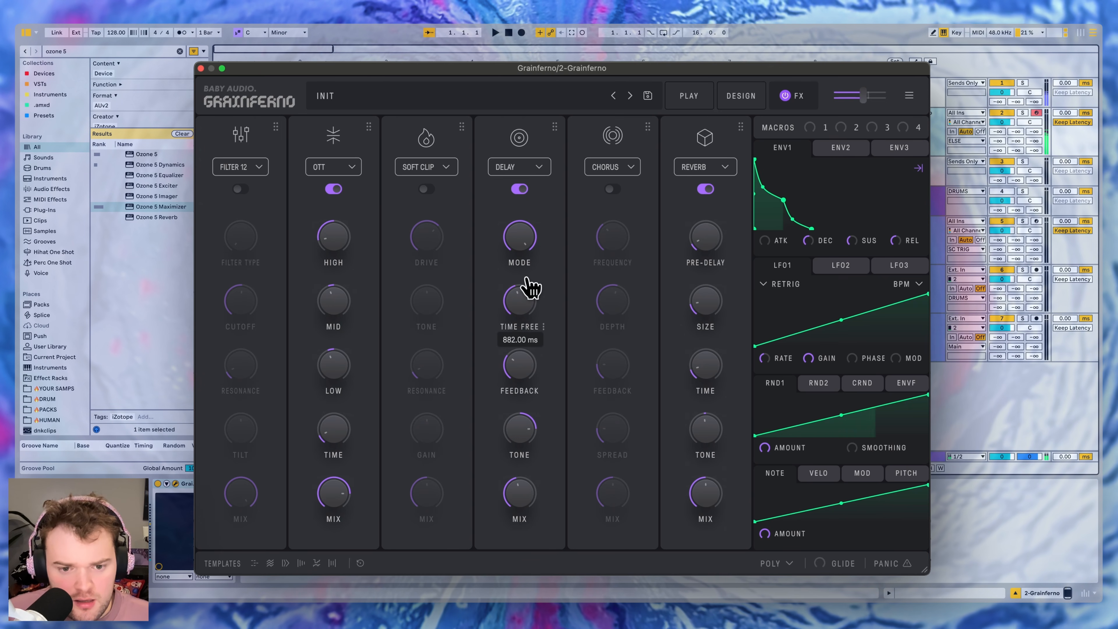
mouse_move(531, 372)
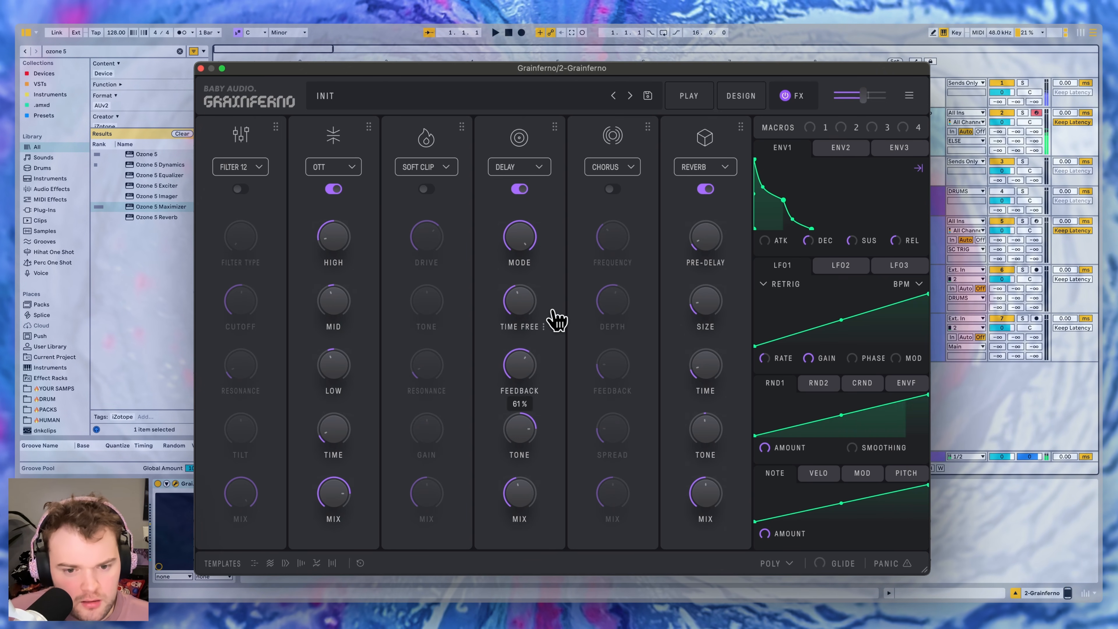
Move the OTT module between the chorus and the reverb in the effects chain.
left_click_drag(369, 127, 590, 176)
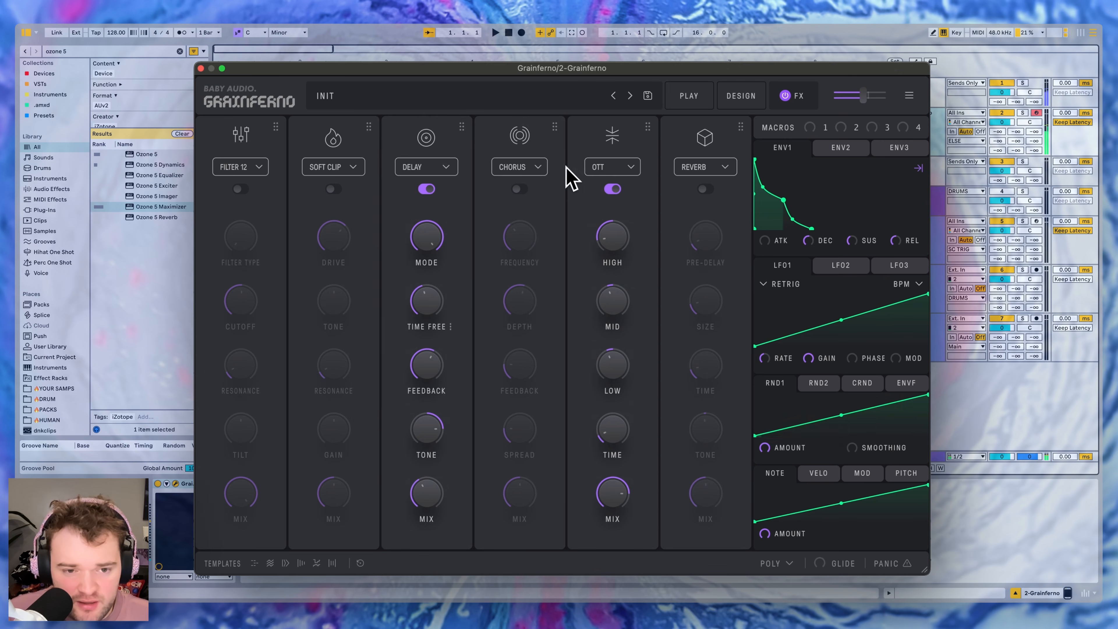
Move the OTT module ahead of the delay in the effects chain and choose another type for the delay module.
left_click_drag(645, 128, 424, 174)
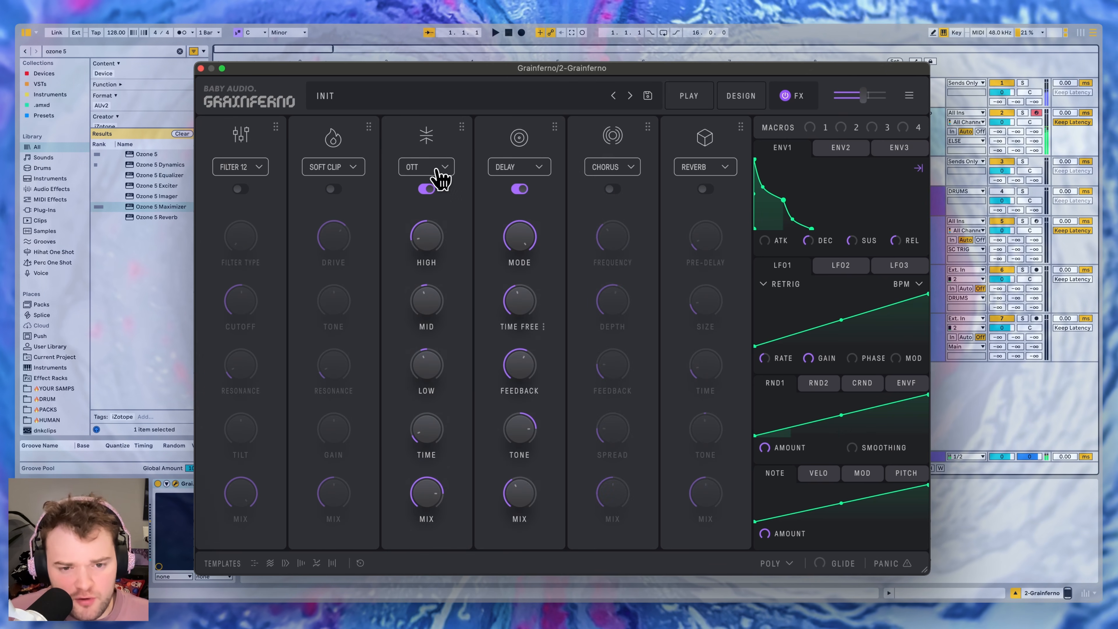
left_click(531, 169)
left_click(537, 210)
mouse_move(534, 230)
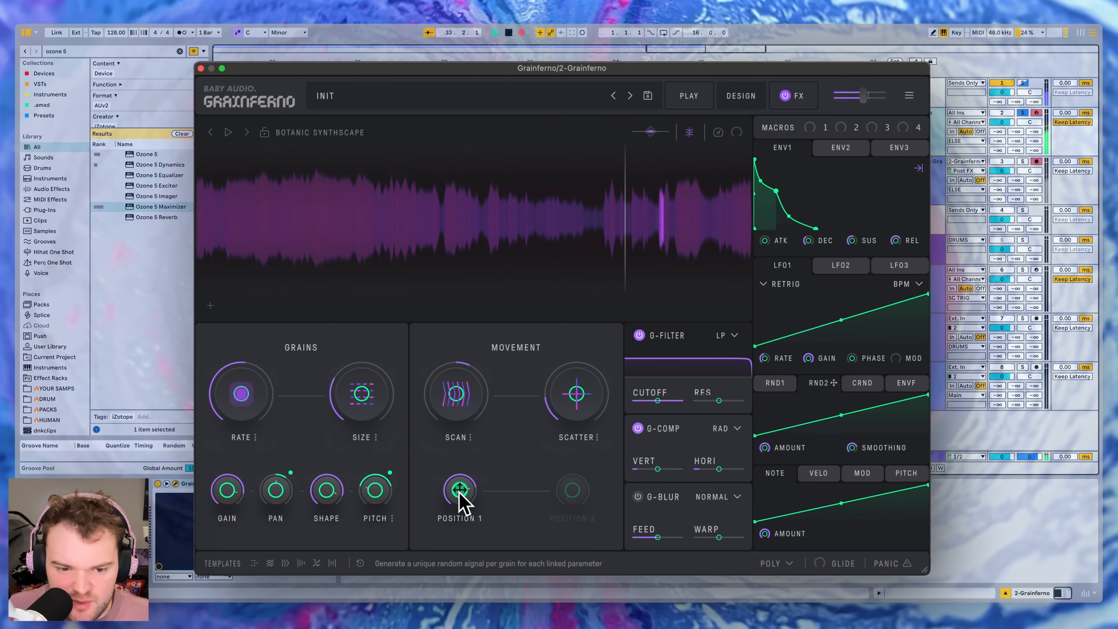
Modulate Position 1 with the RND2 random source and adjust that source's smoothing.
left_click_drag(459, 493, 459, 493)
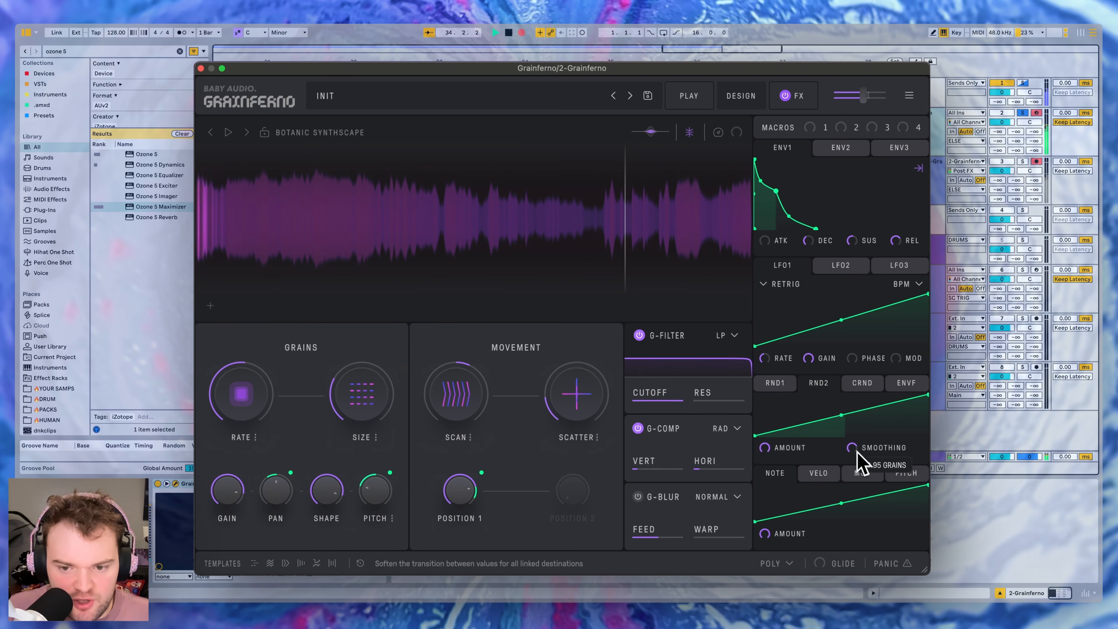
left_click_drag(857, 450, 872, 427)
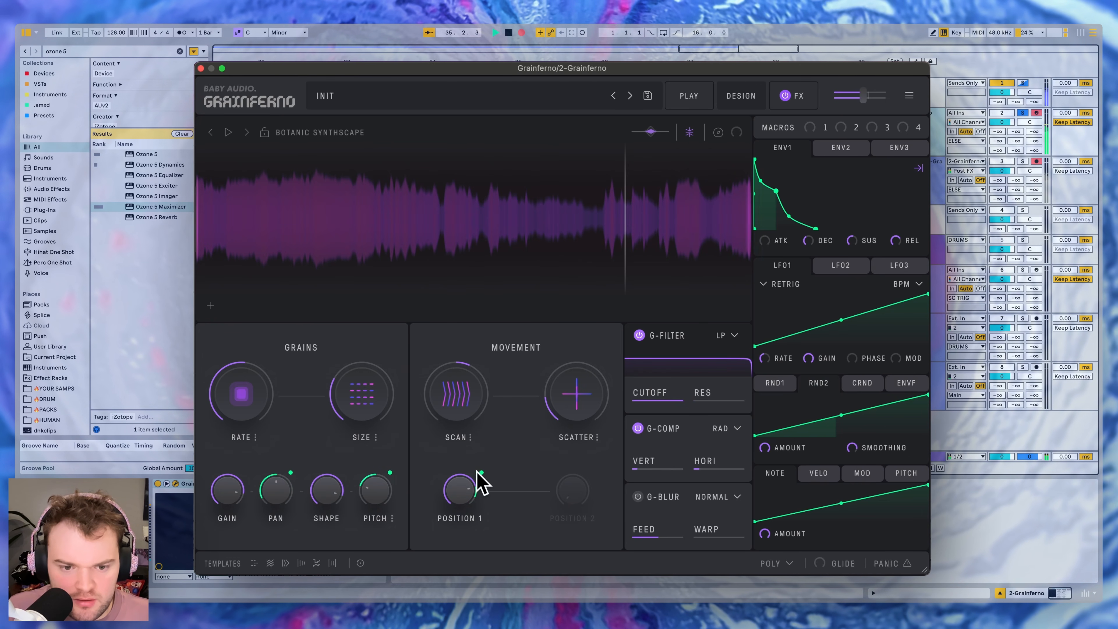
mouse_move(466, 399)
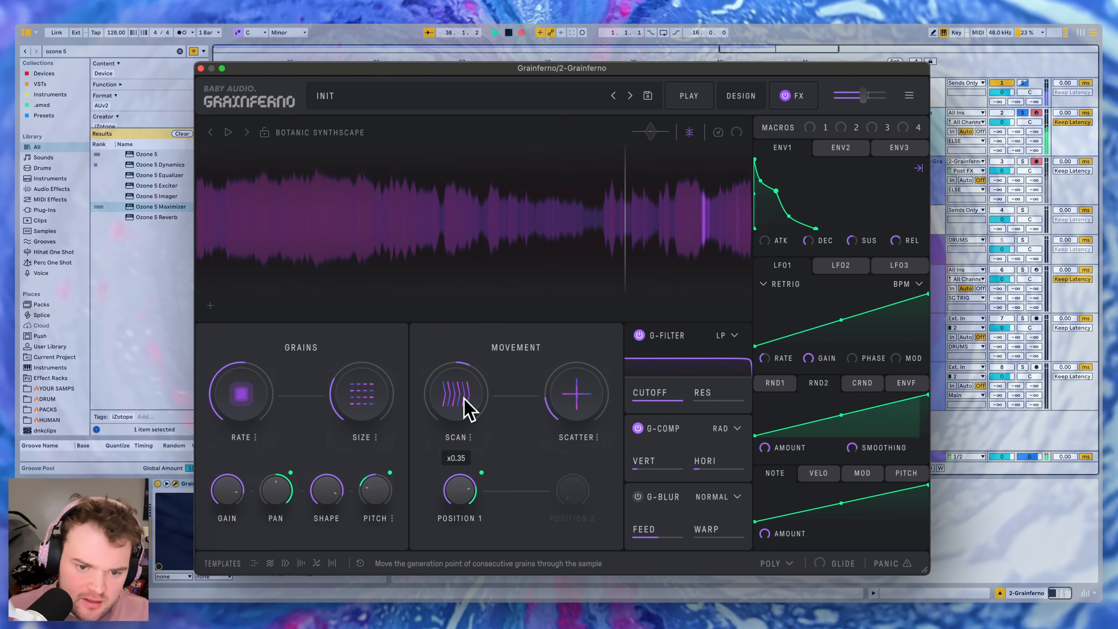
Modulate Position 1 with the CRND source and adjust that source's smoothing.
left_click(873, 384)
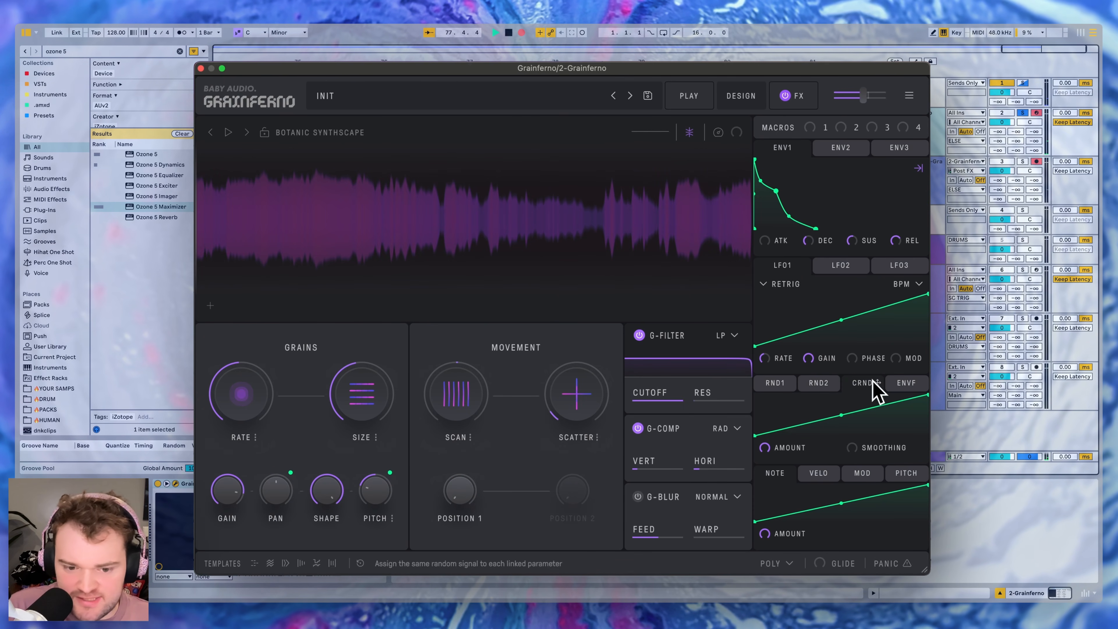
left_click_drag(872, 381, 854, 383)
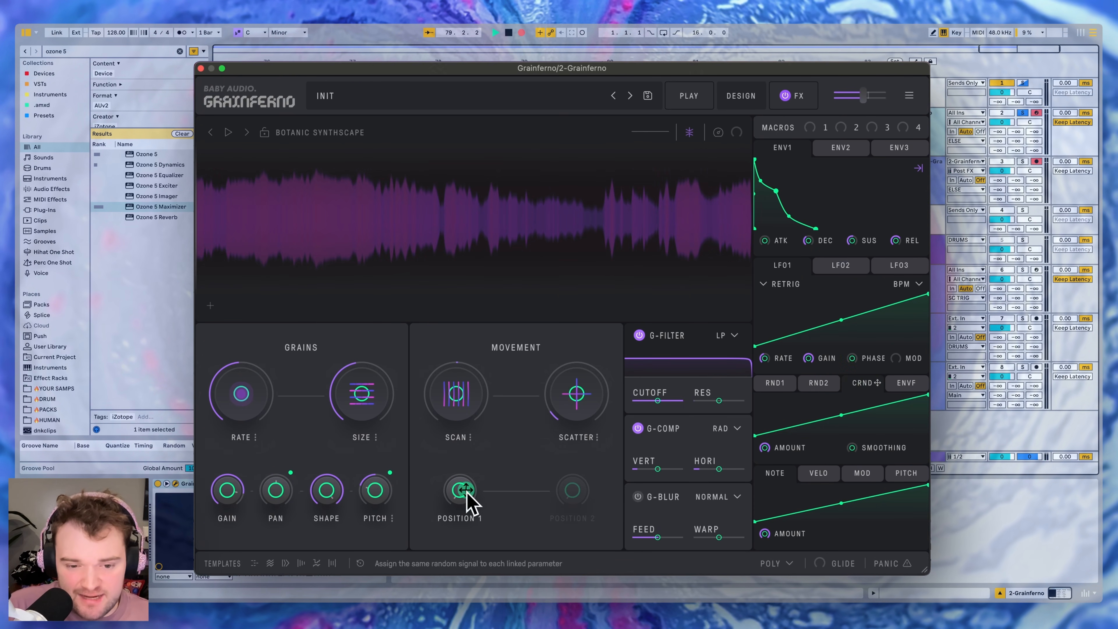
left_click_drag(467, 493, 462, 490)
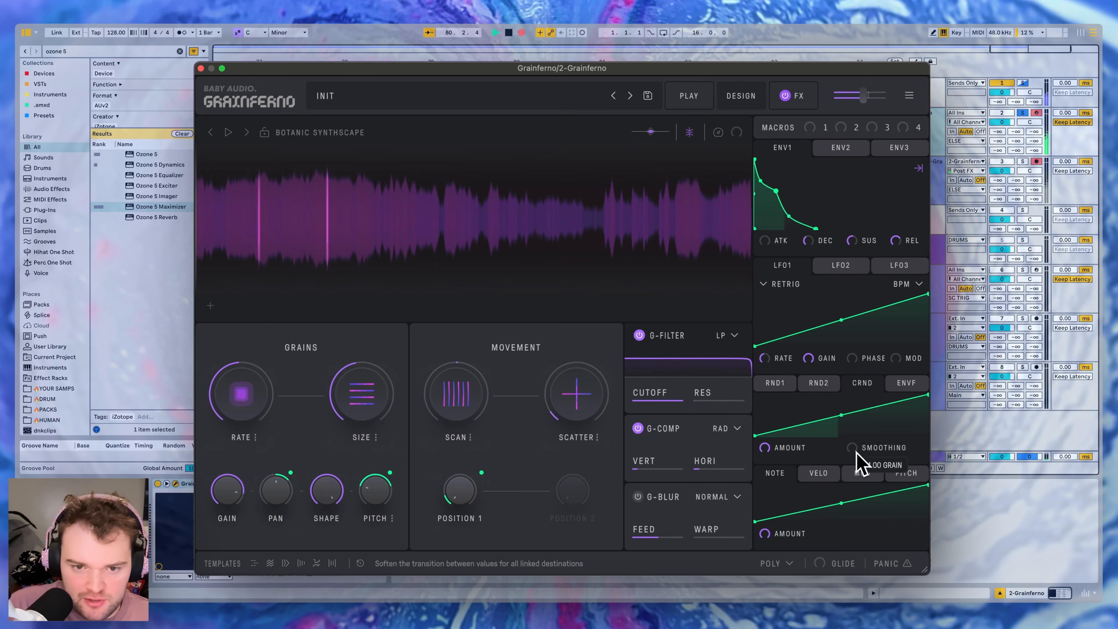
left_click_drag(876, 448, 900, 365)
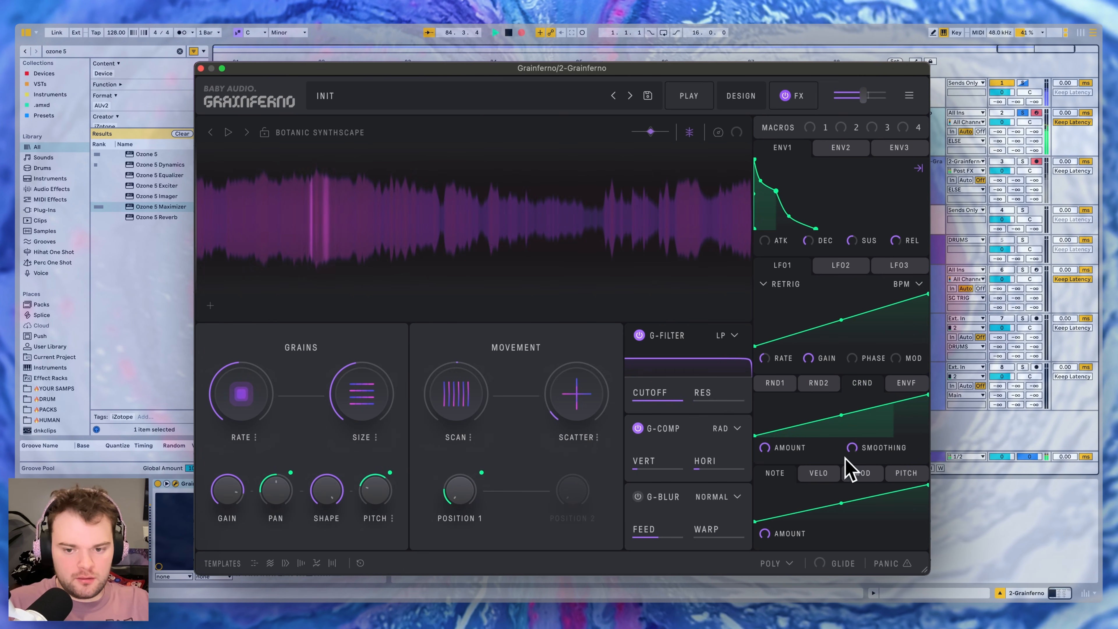
left_click_drag(851, 450, 844, 461)
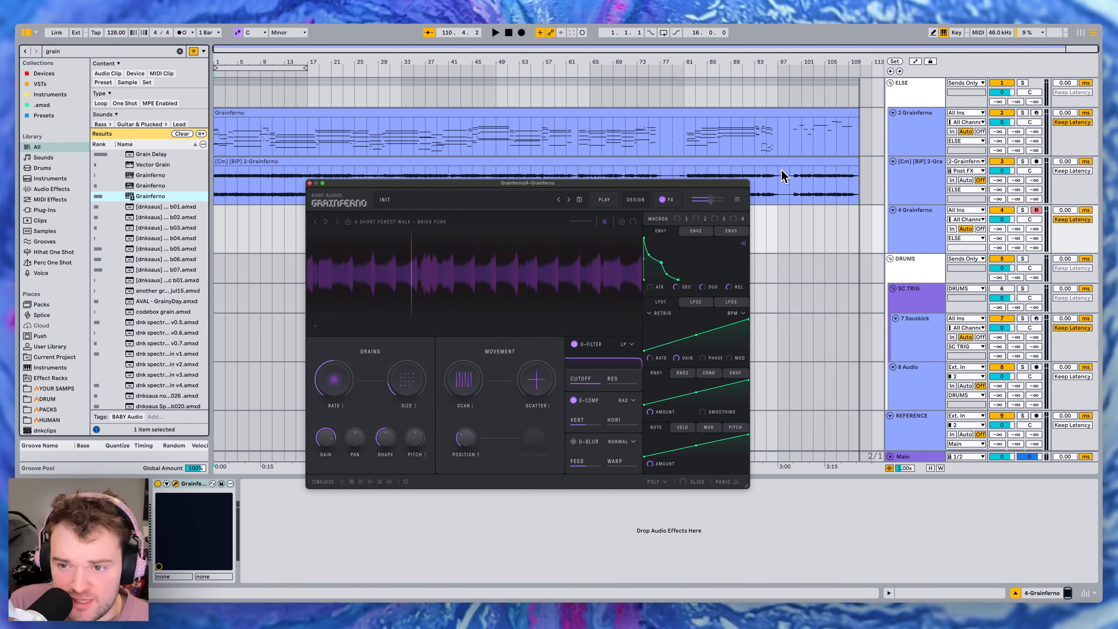
Load the bounced 2-Grainferno audio clip as the new Grainferno's sample and shorten ENV1's release with a slightly longer attack.
left_click_drag(483, 162, 510, 264)
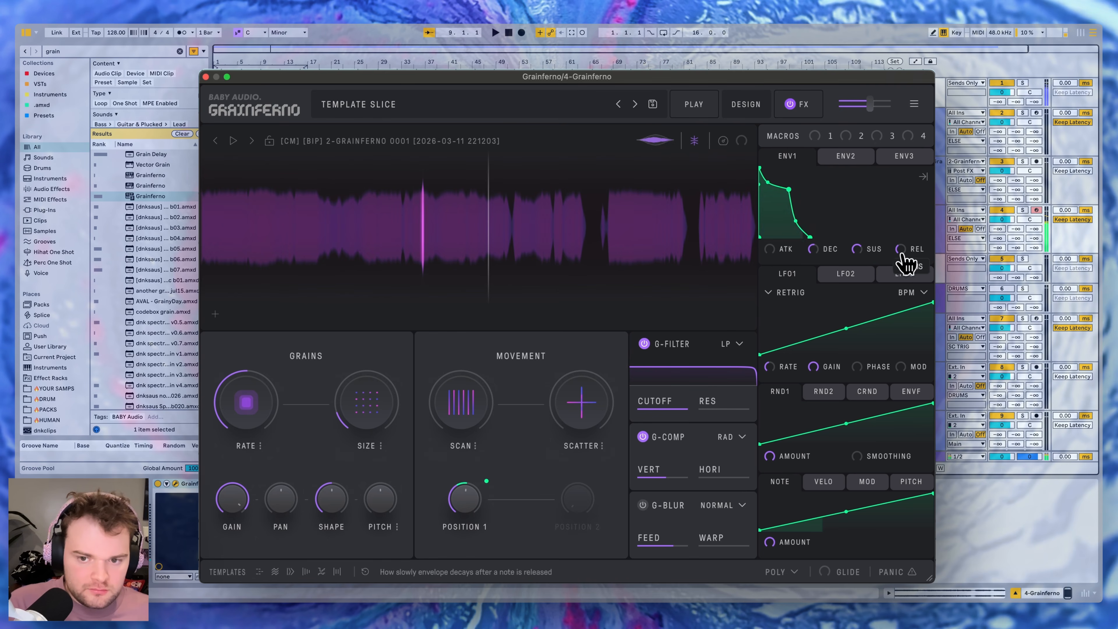
left_click_drag(904, 256, 878, 305)
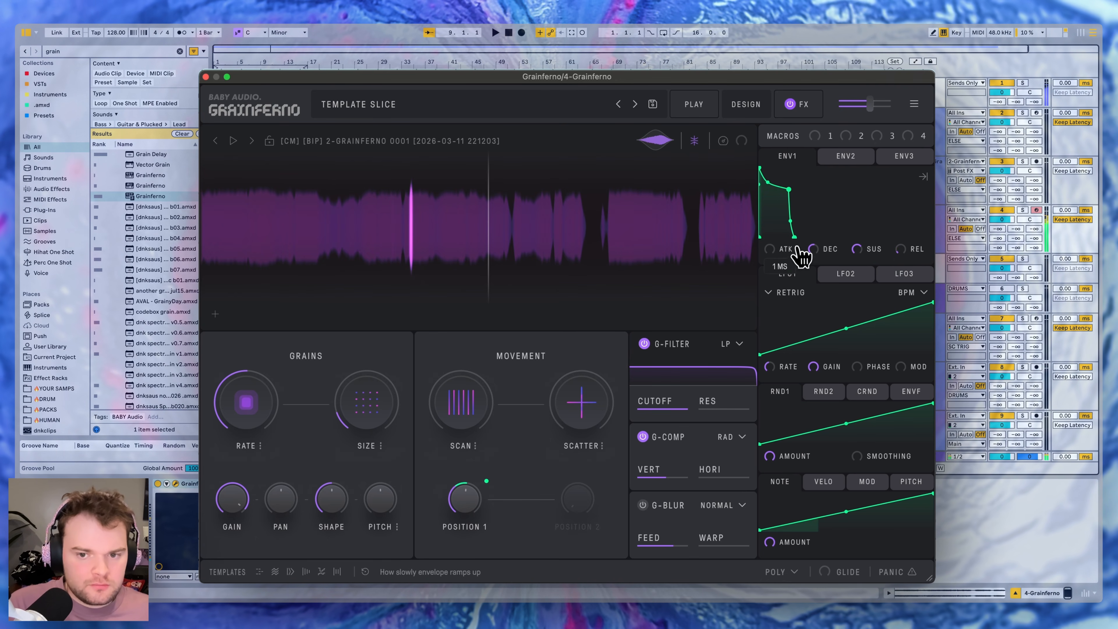
left_click_drag(793, 250, 790, 247)
mouse_move(907, 254)
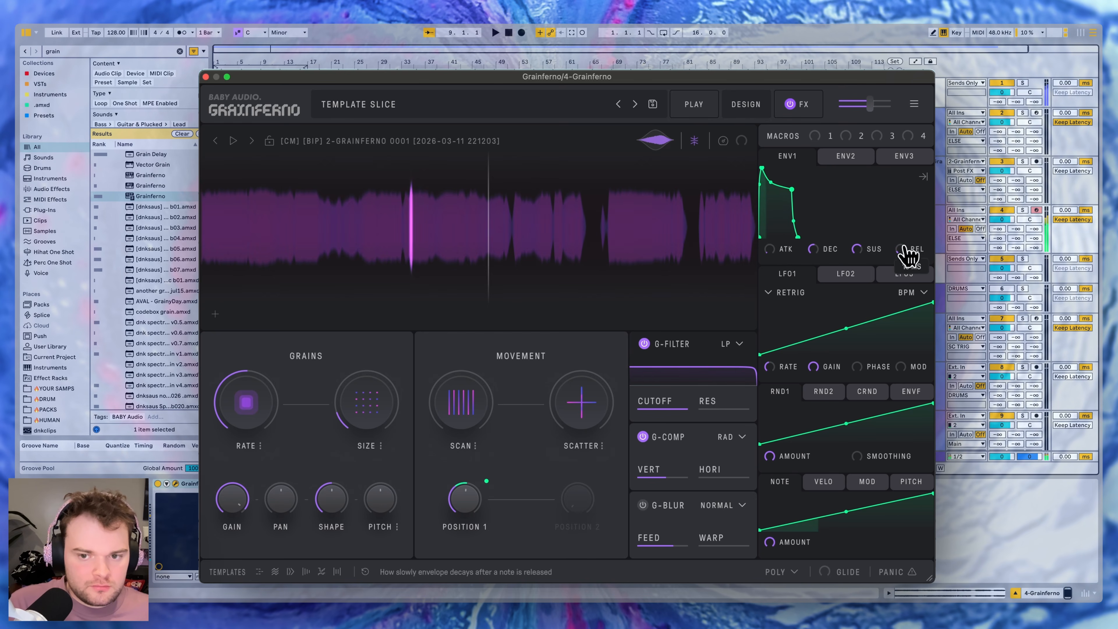
mouse_move(452, 403)
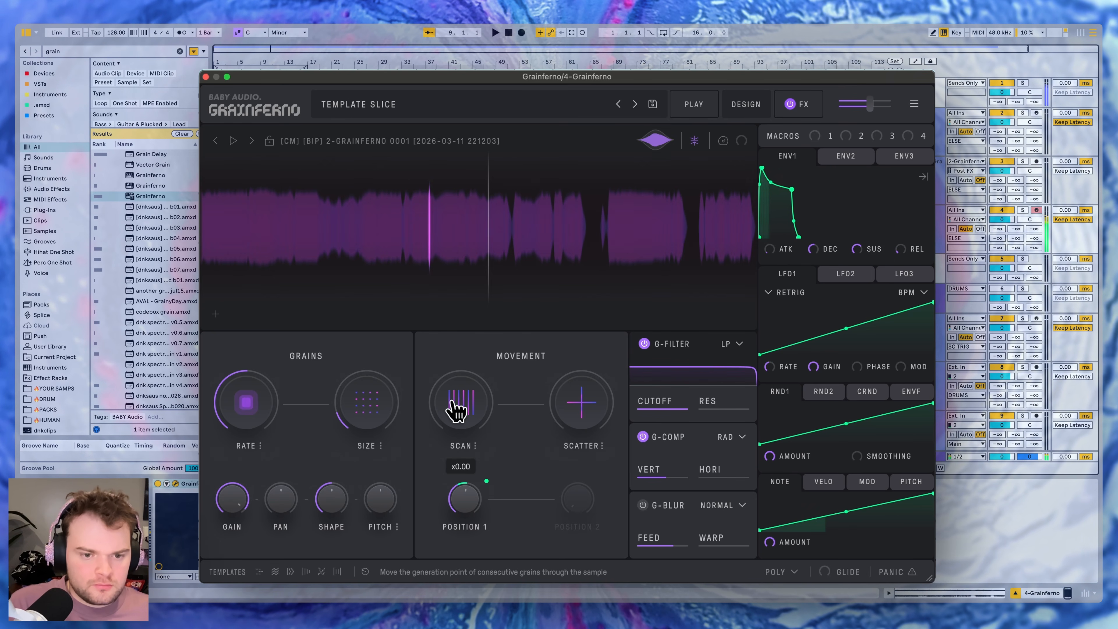
mouse_move(598, 390)
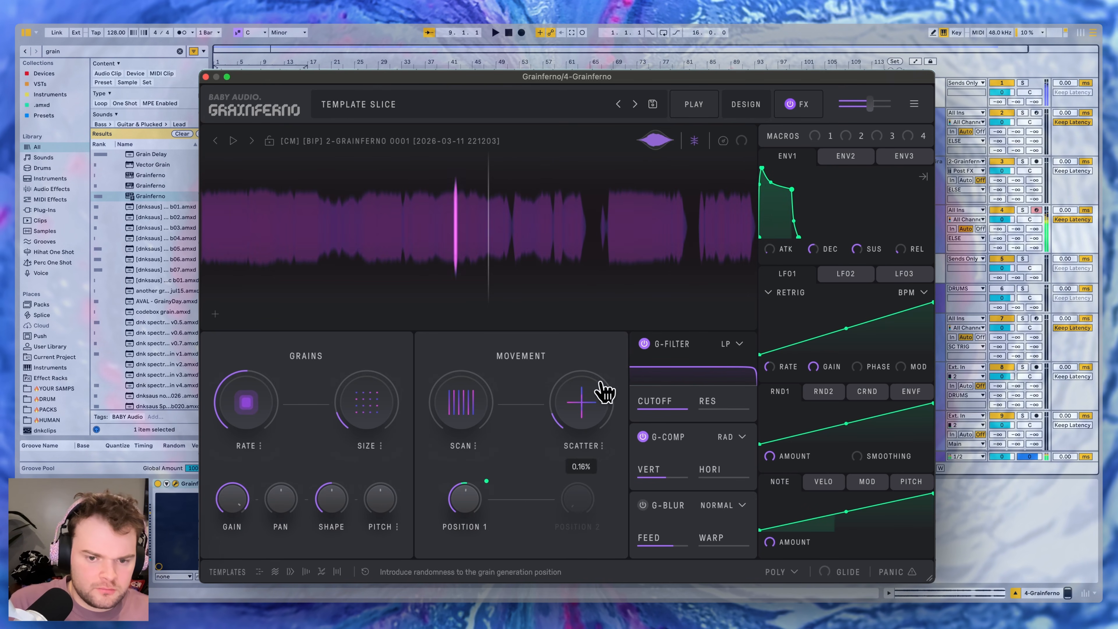
mouse_move(252, 416)
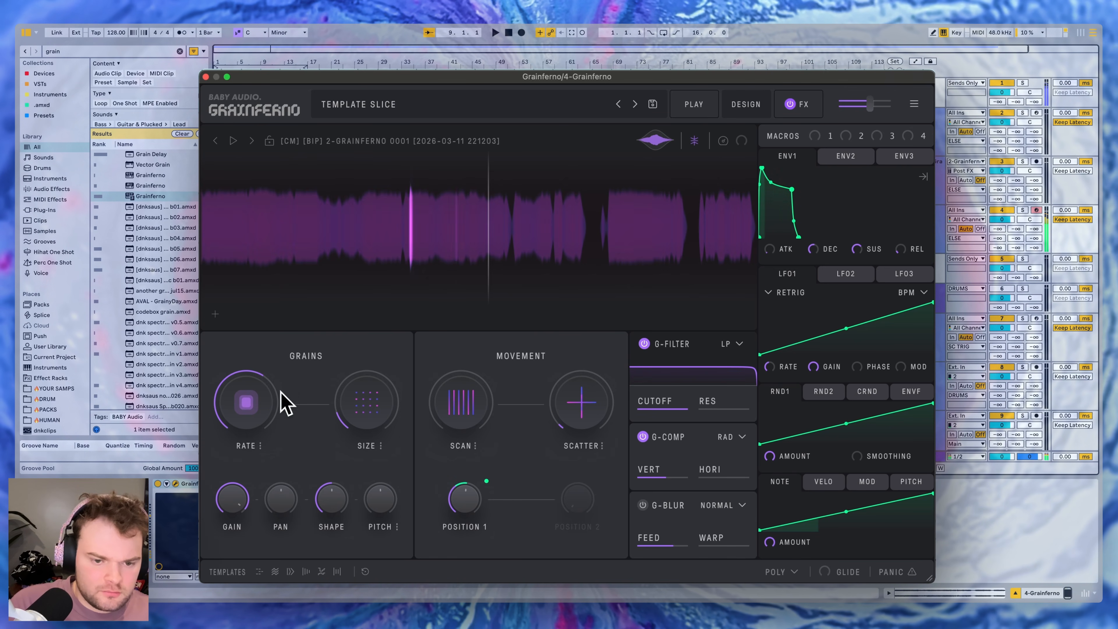
mouse_move(366, 404)
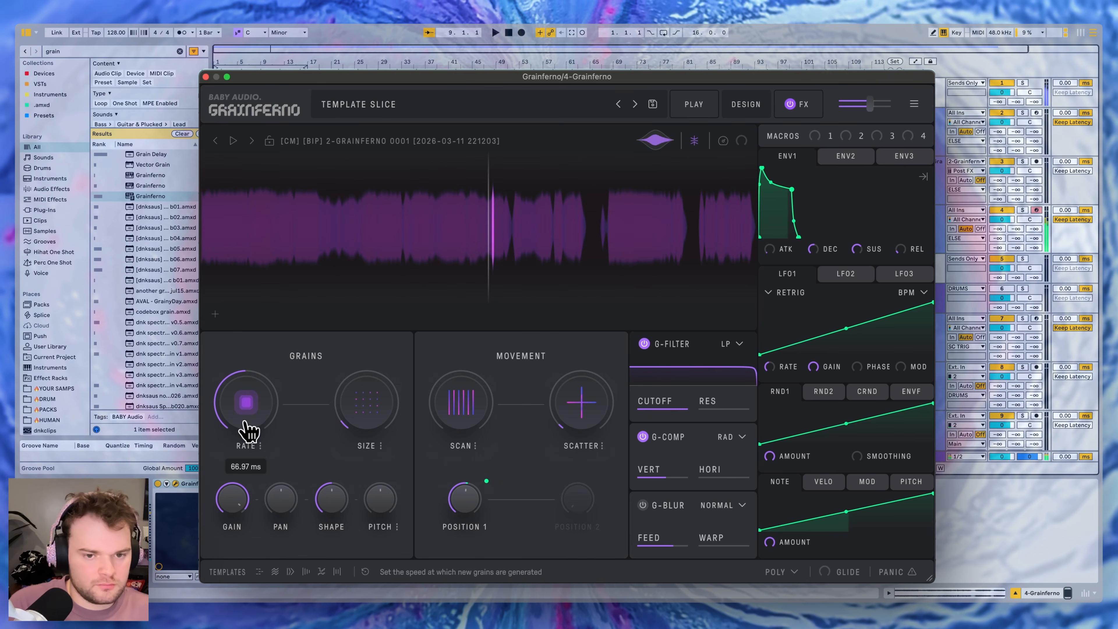
Set the voice mode to Mono and raise the glide amount.
left_click(779, 571)
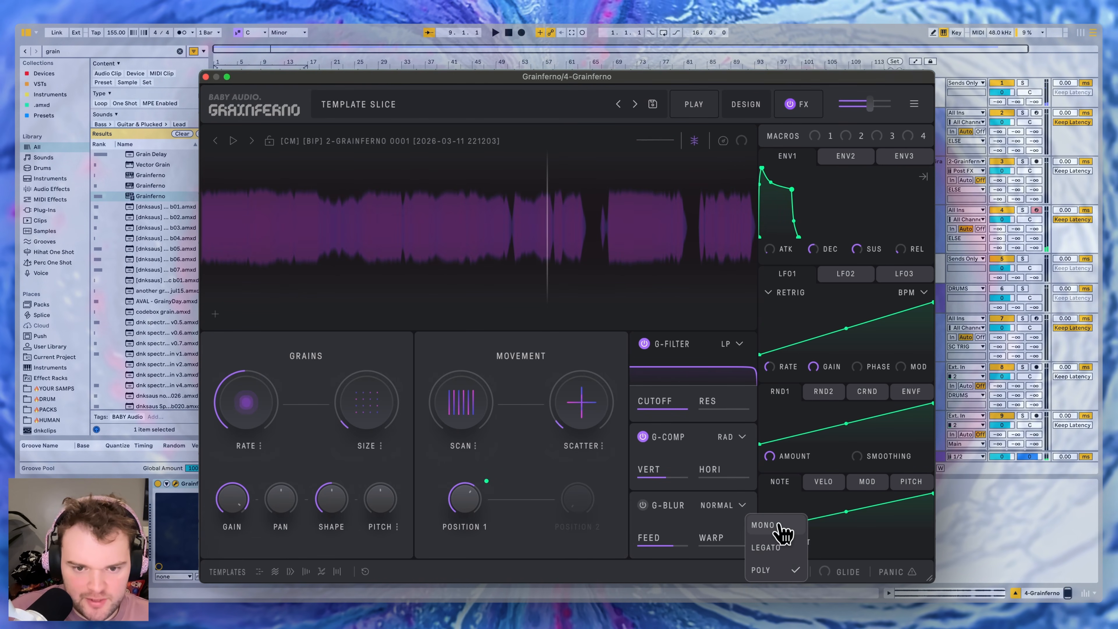
left_click(783, 528)
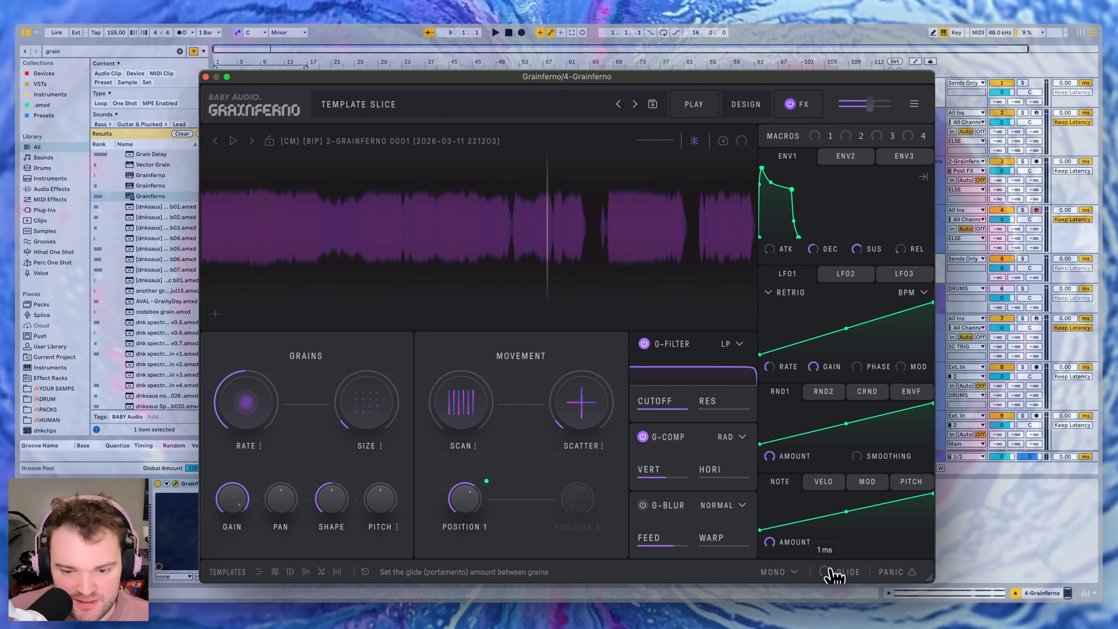
left_click_drag(845, 542, 853, 494)
Adjust the grain size and set the grain rate mode to BPM Sync.
mouse_move(374, 410)
left_mouse_down()
mouse_move(381, 375)
mouse_move(379, 389)
left_mouse_up()
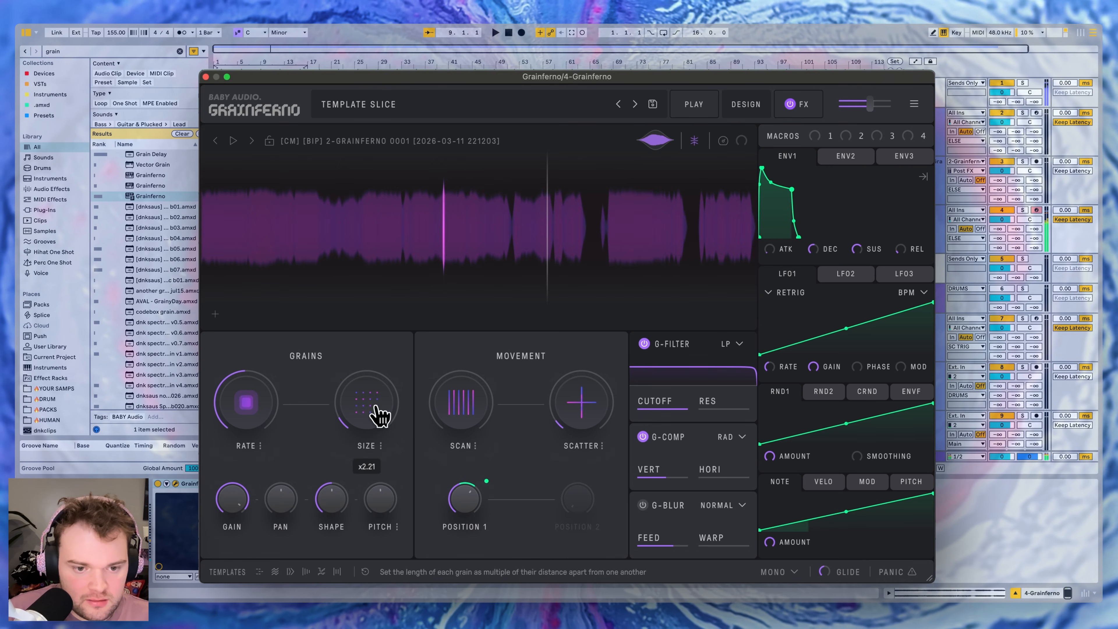
left_click(381, 445)
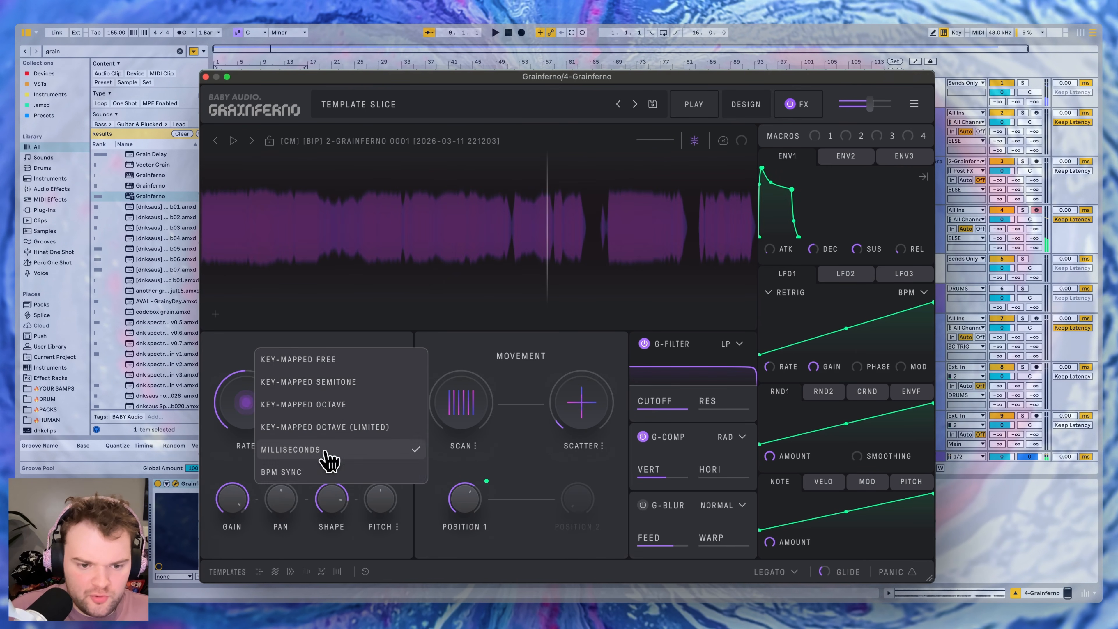
left_click(324, 472)
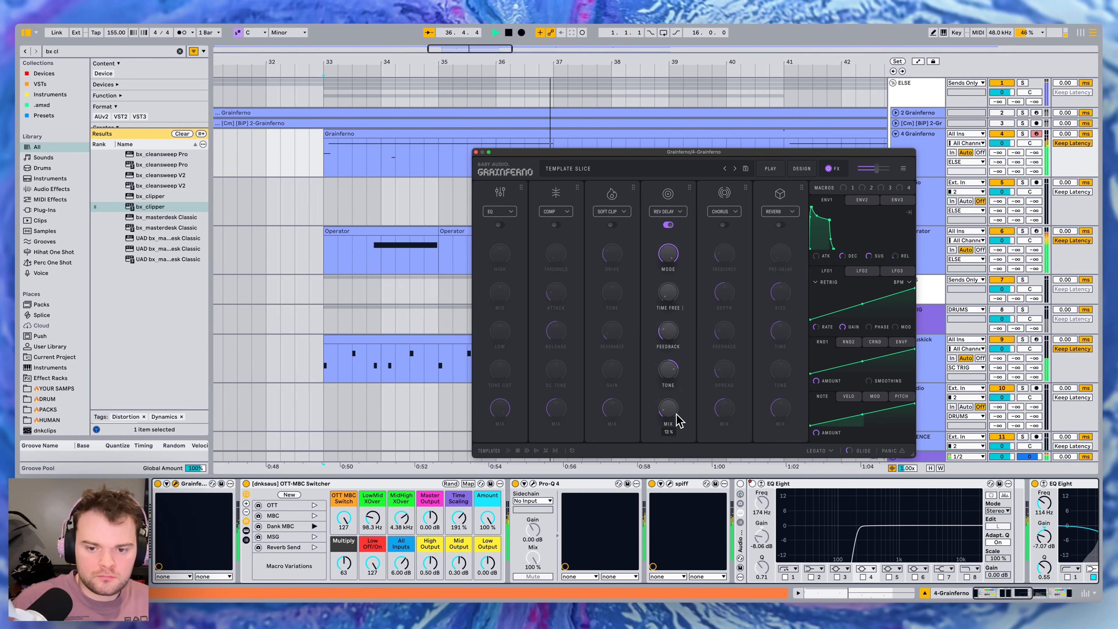
Adjust the REV DELAY module's mix during playback and close the Grainferno window.
left_click_drag(675, 414, 680, 409)
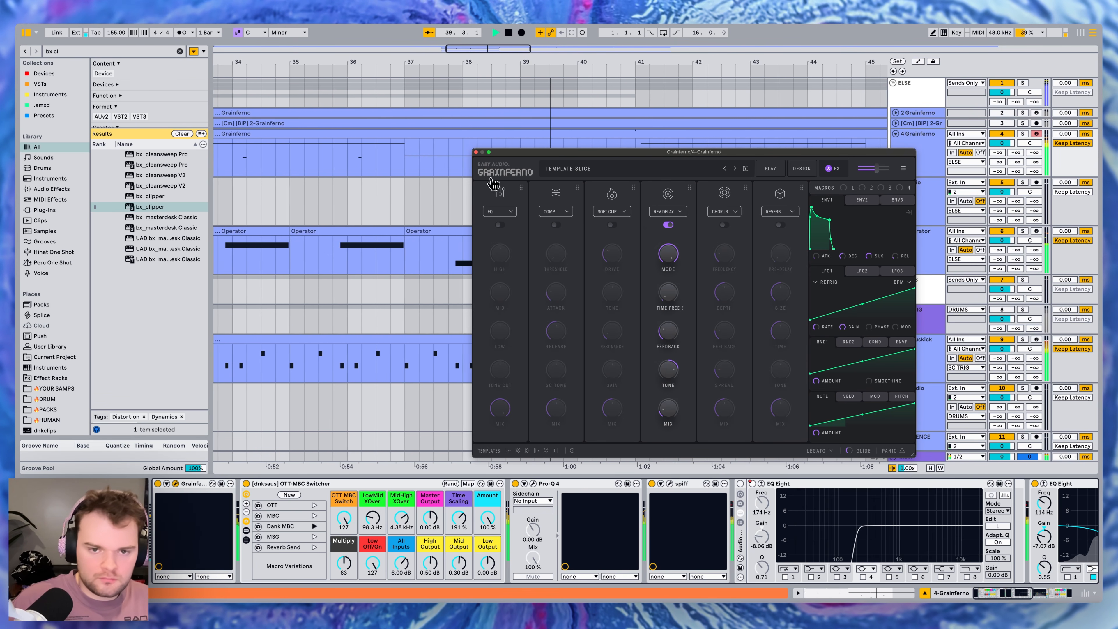
left_click(475, 152)
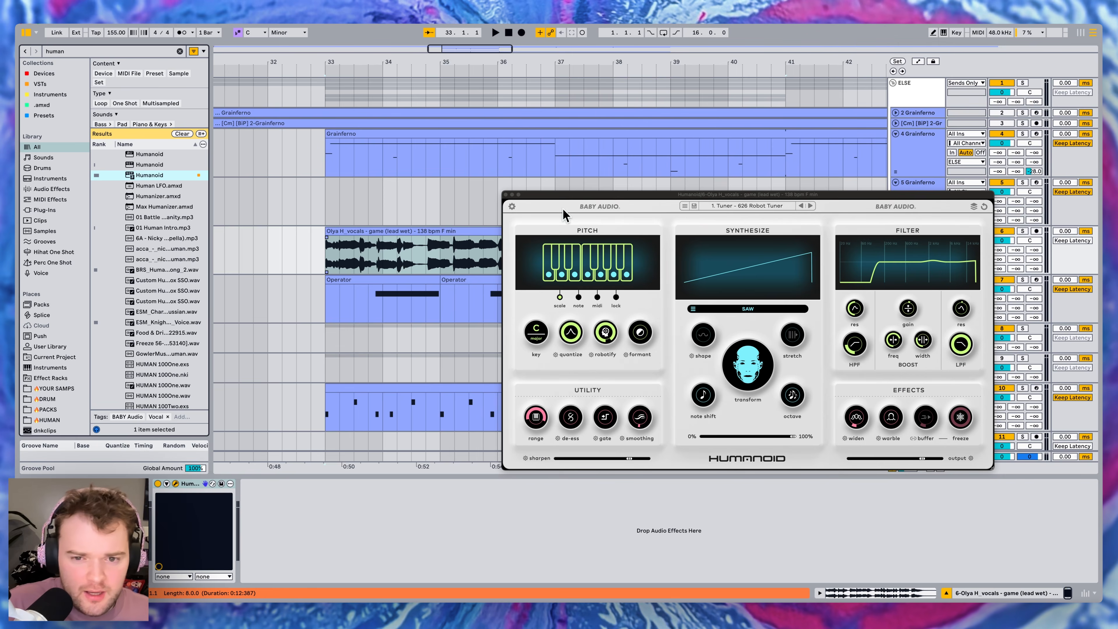
In Humanoid, set the pitch mode to note, play the vocal, and adjust the note shift, shape and transform controls.
left_click_drag(566, 204, 532, 288)
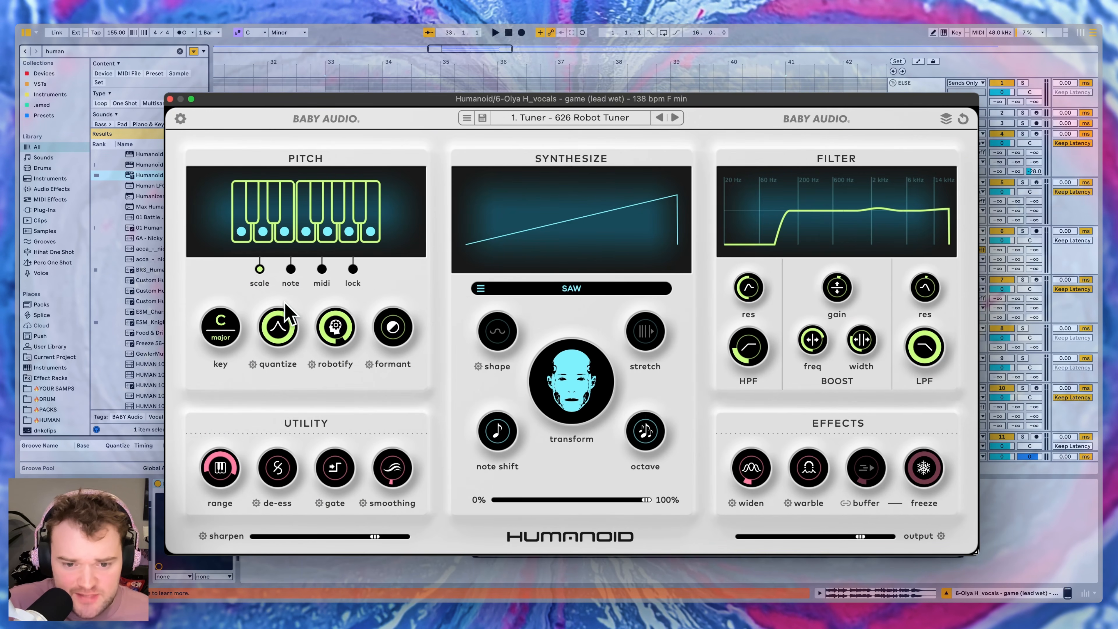
left_click(291, 269)
key("space")
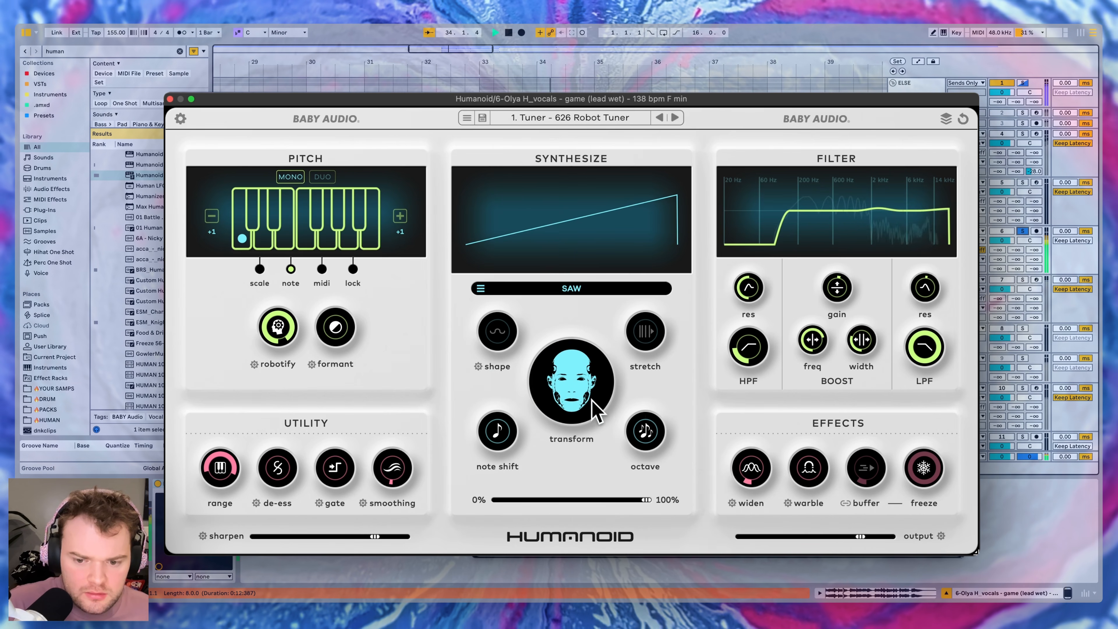
left_click_drag(496, 422, 525, 414)
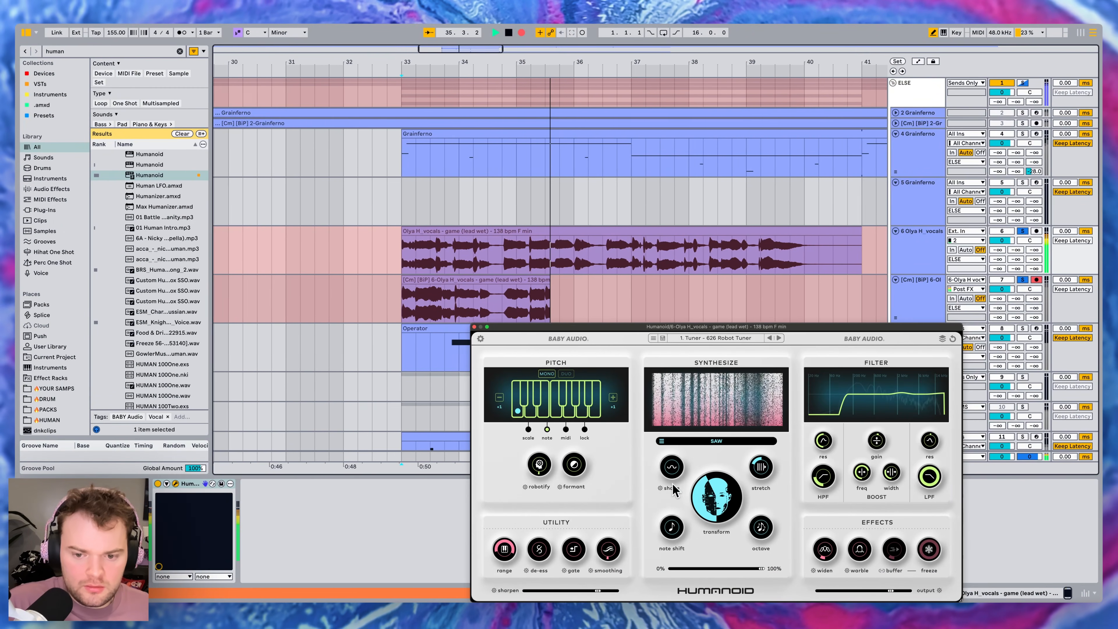
left_click_drag(673, 475, 686, 439)
left_click_drag(698, 483, 730, 487)
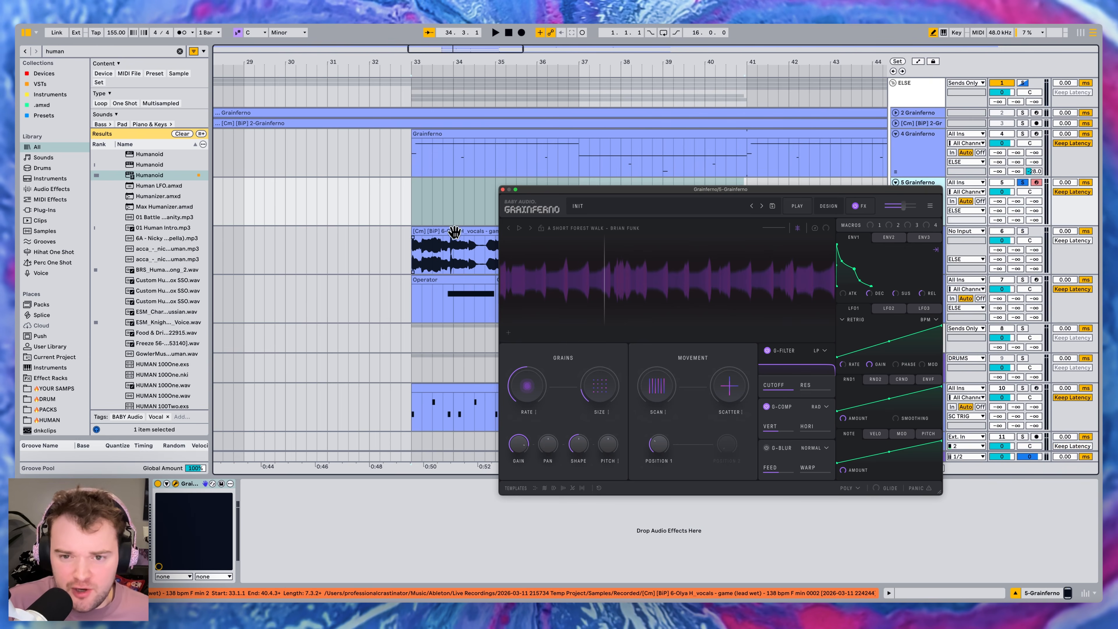
Load the recorded Humanoid vocal clip into the INIT Grainferno on track 5 as its sample.
left_click_drag(446, 228, 624, 278)
left_click_drag(436, 231, 402, 250)
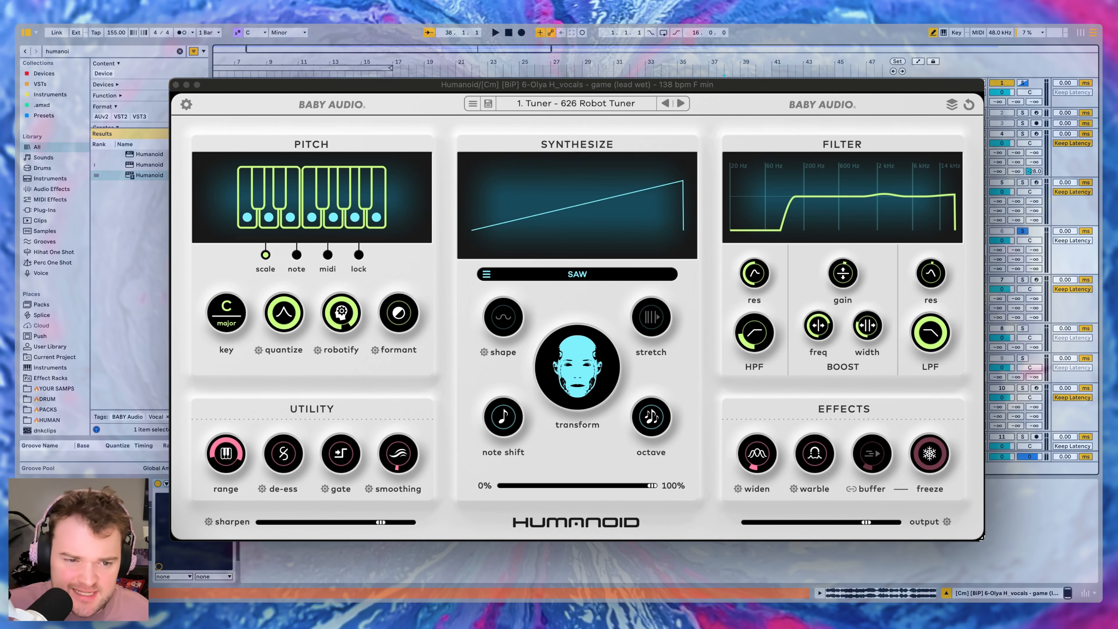
In the second vocal's Humanoid, set the pitch mode to note, play it back and change the synthesis waveform to Sine.
left_click(296, 254)
key("space")
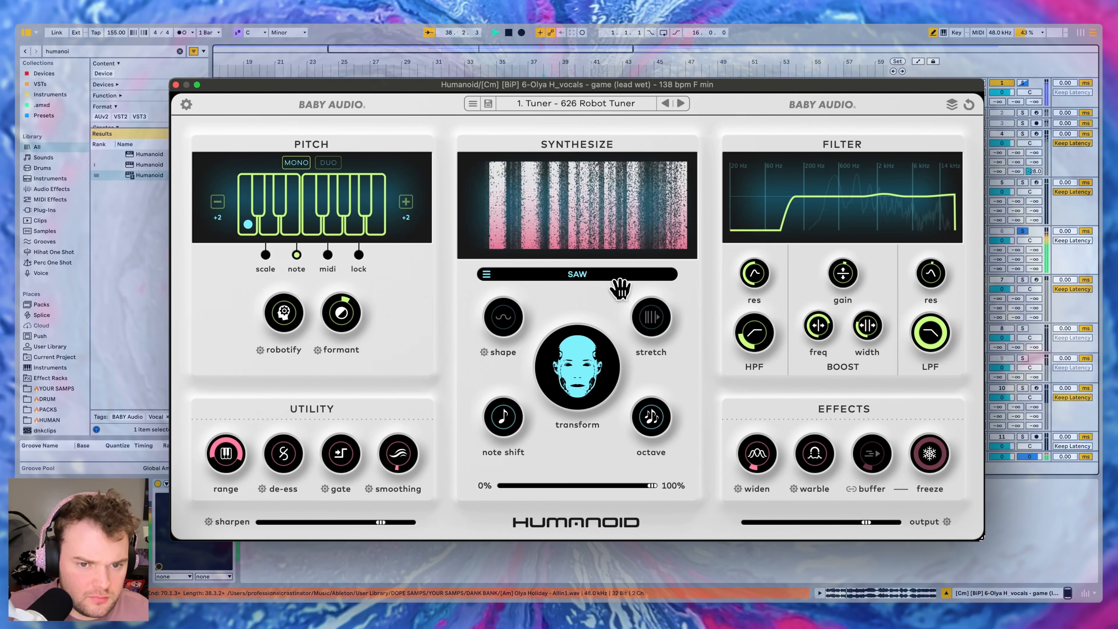
left_click(619, 276)
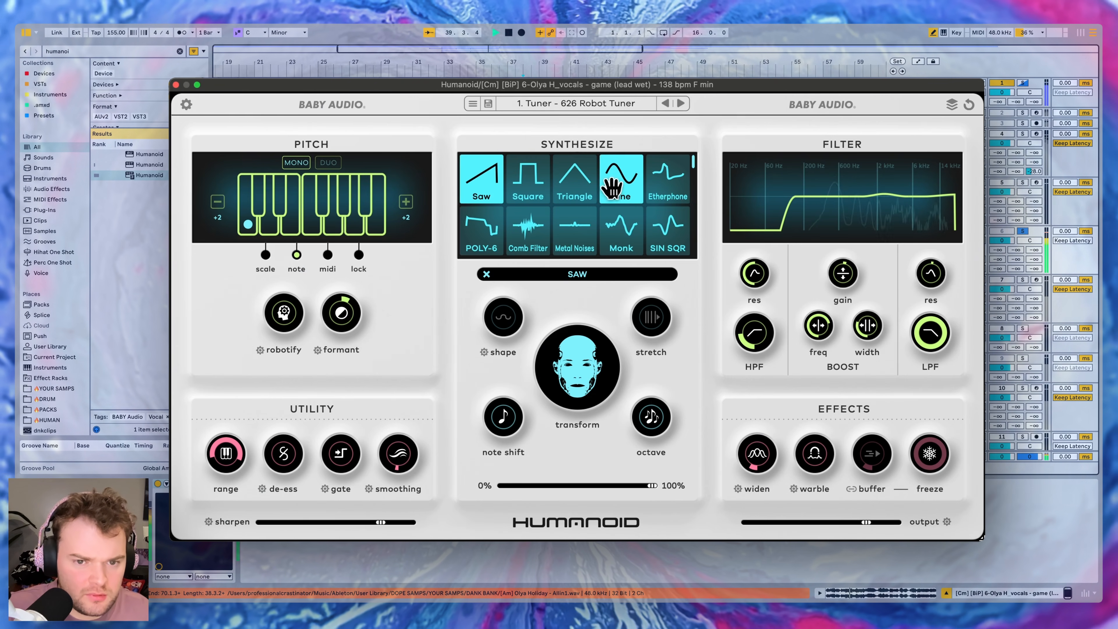
left_click(611, 187)
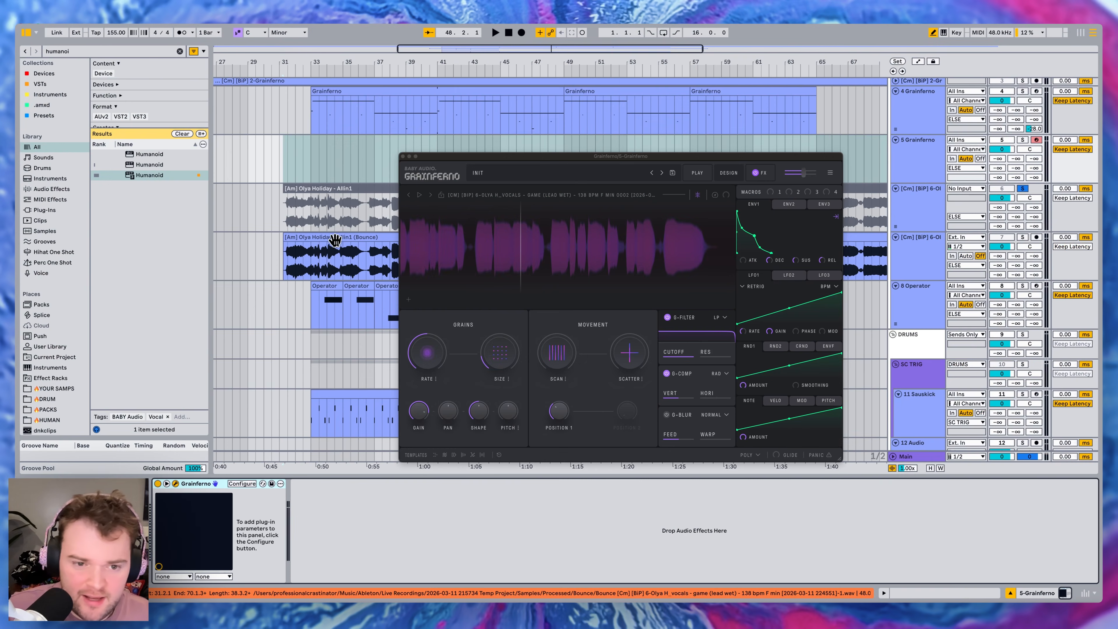
Load the bounced vocal clip as Grainferno's second sample and move the morph control towards it.
left_click_drag(334, 240, 485, 301)
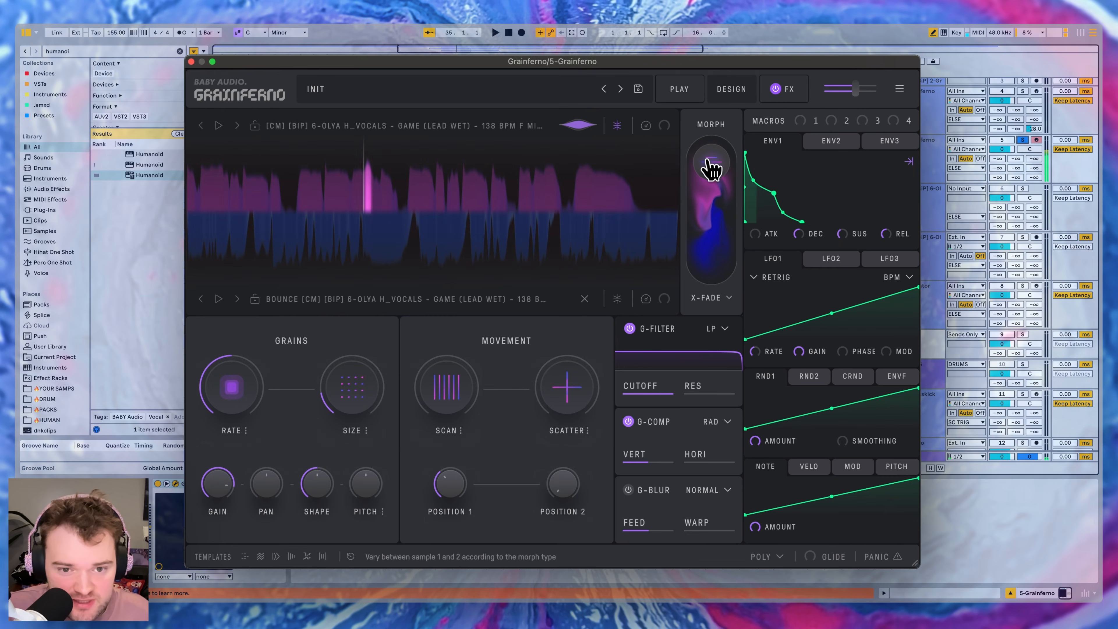
left_click_drag(711, 170, 712, 253)
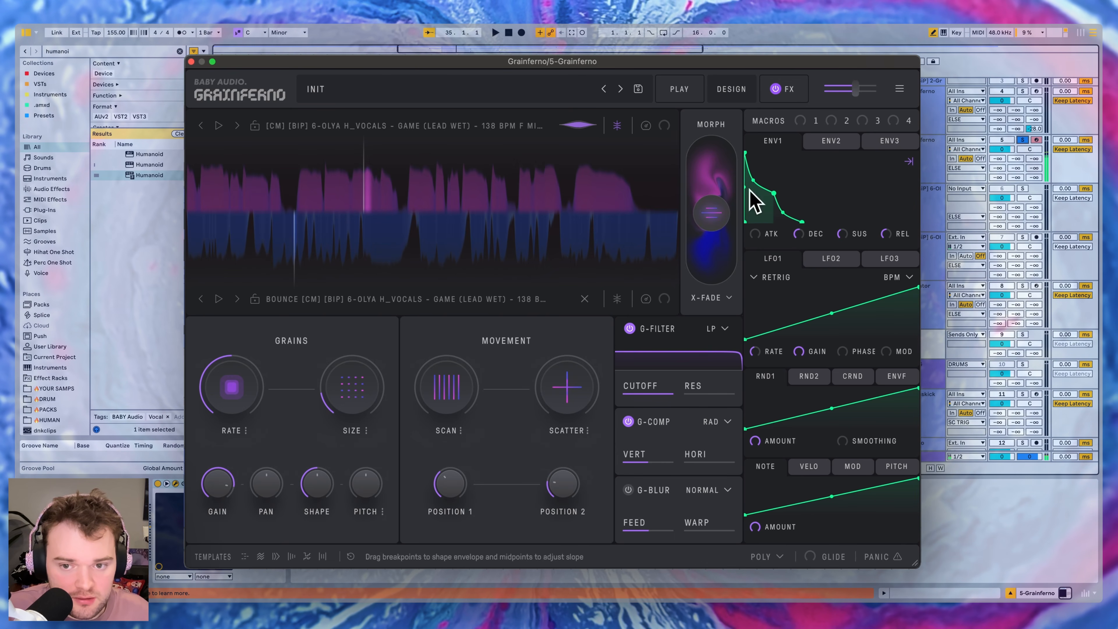
left_click_drag(702, 208, 711, 242)
Set the morph mode to Random and adjust the morph control between the two samples.
left_click(717, 298)
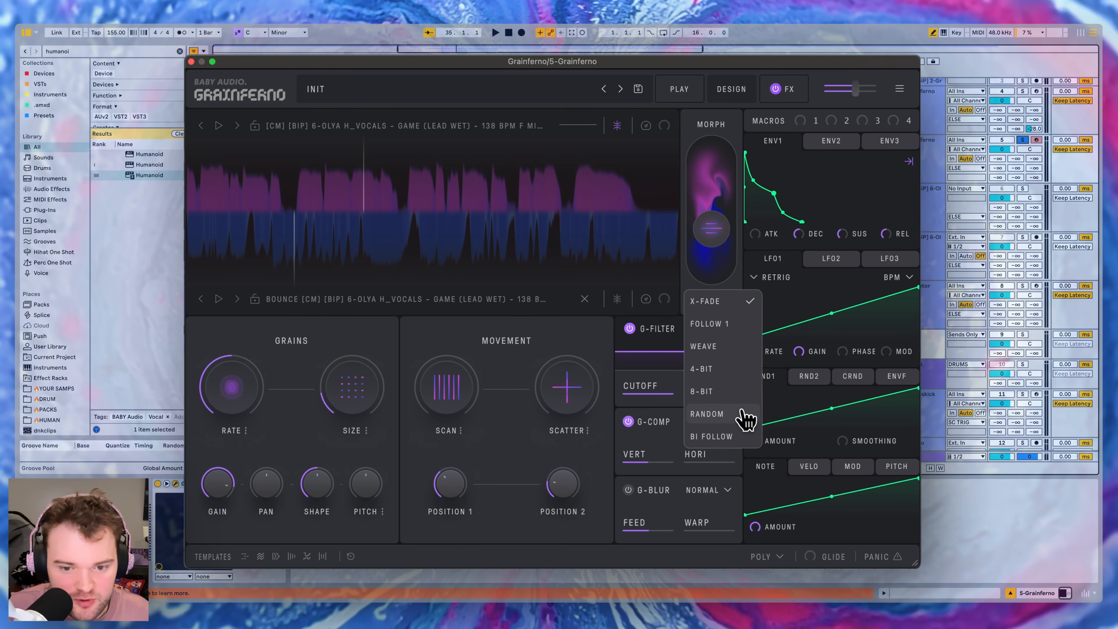
left_click(742, 413)
left_click_drag(718, 231, 747, 190)
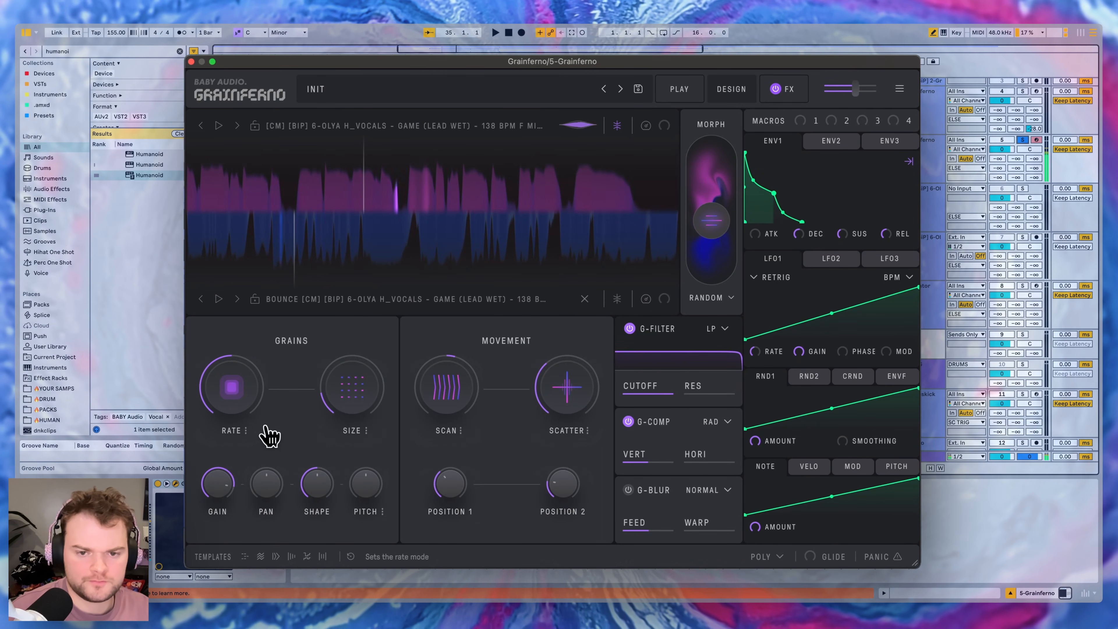
Set the grain rate mode to BPM Sync and the grain pitch mode to the Minor scale.
left_click(247, 433)
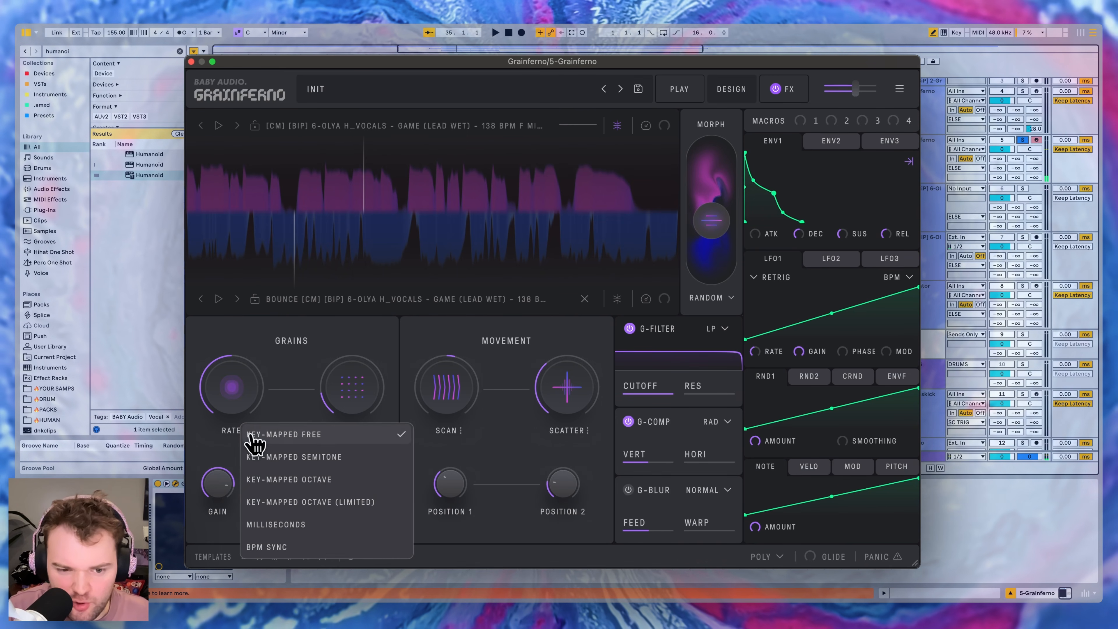
left_click(292, 547)
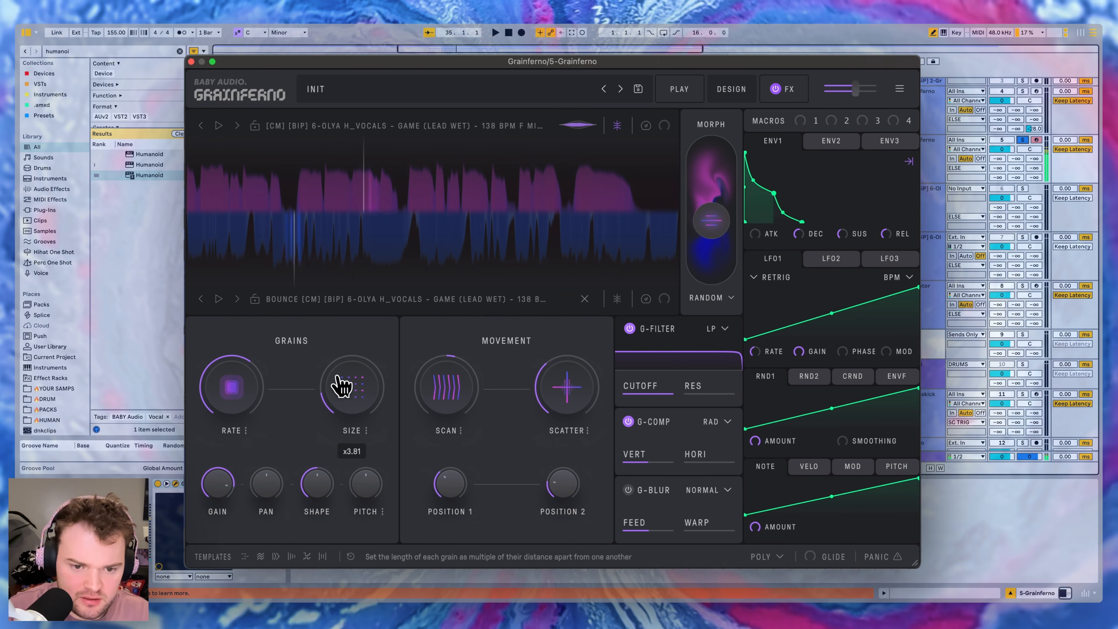
left_click(383, 511)
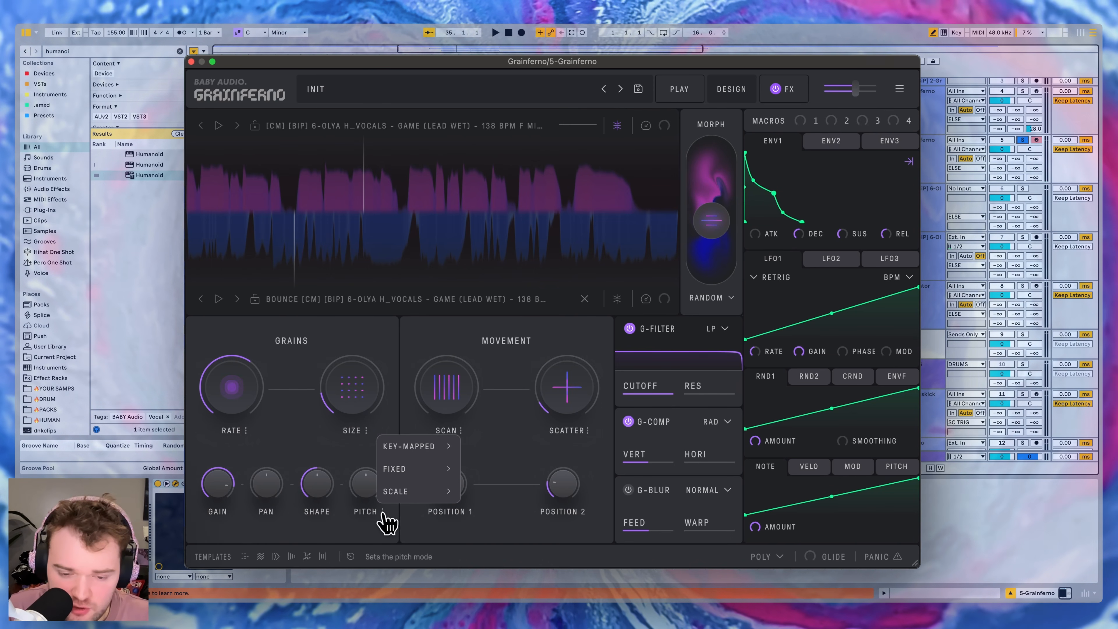
mouse_move(402, 501)
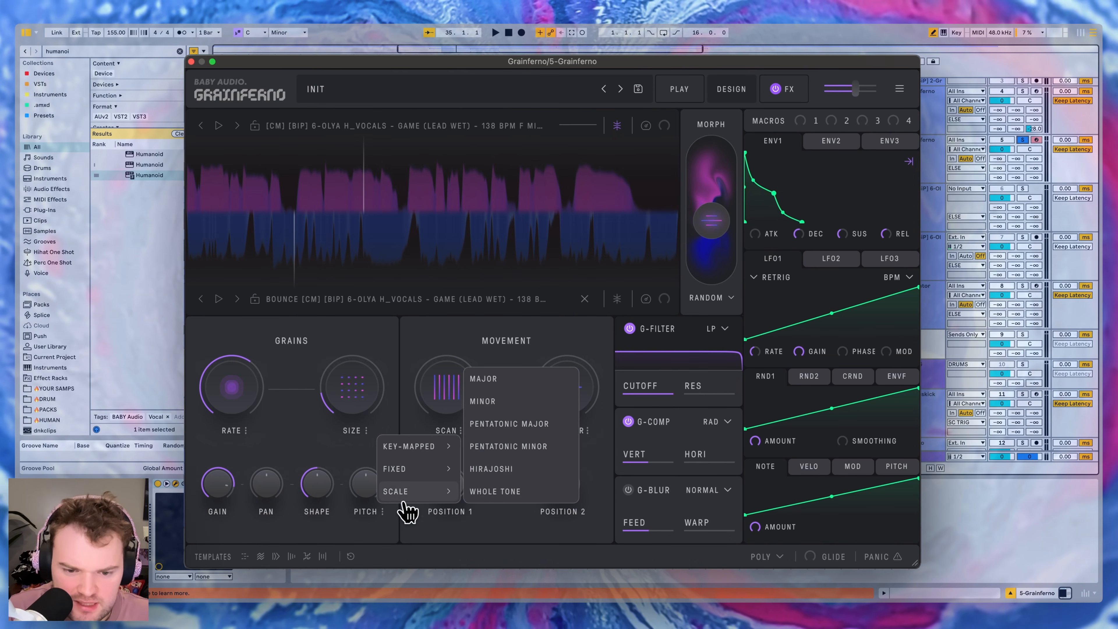
left_click(488, 408)
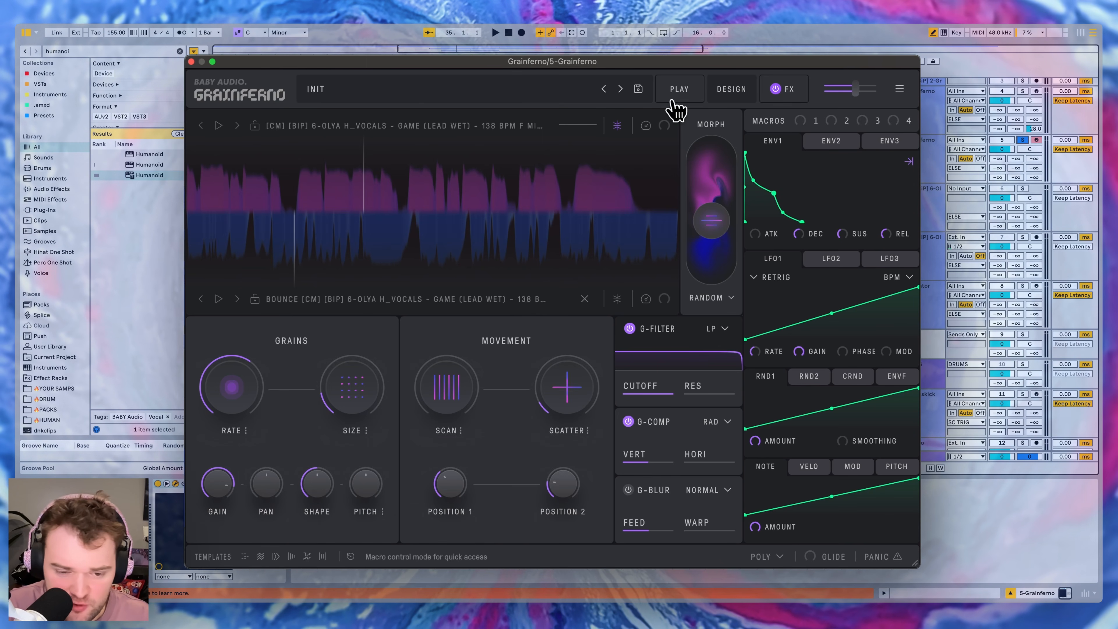
left_click(382, 512)
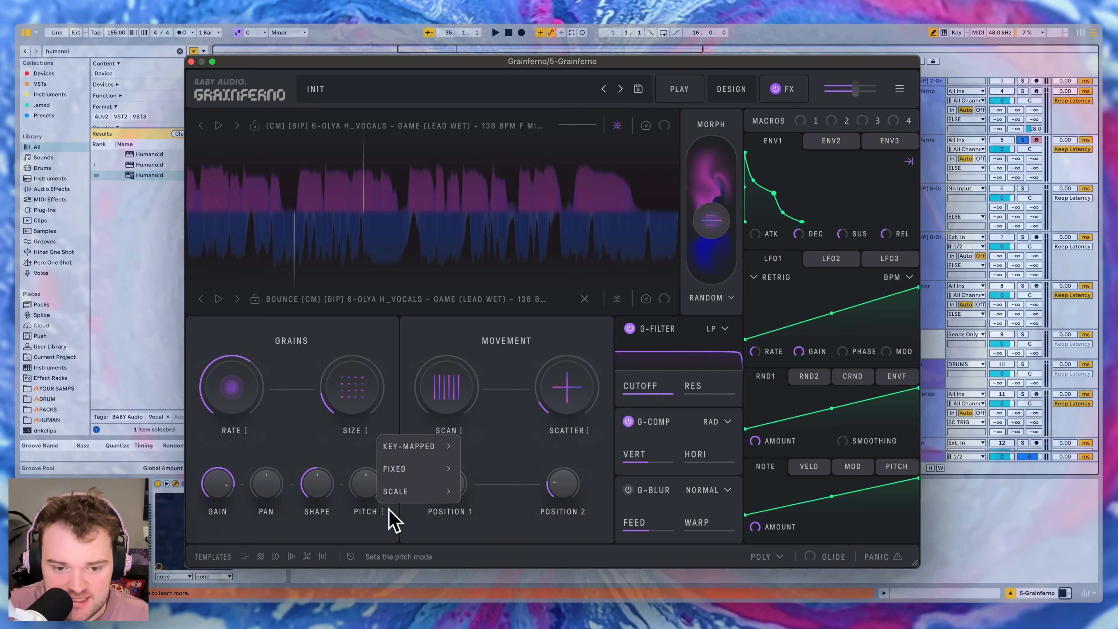
left_click(379, 543)
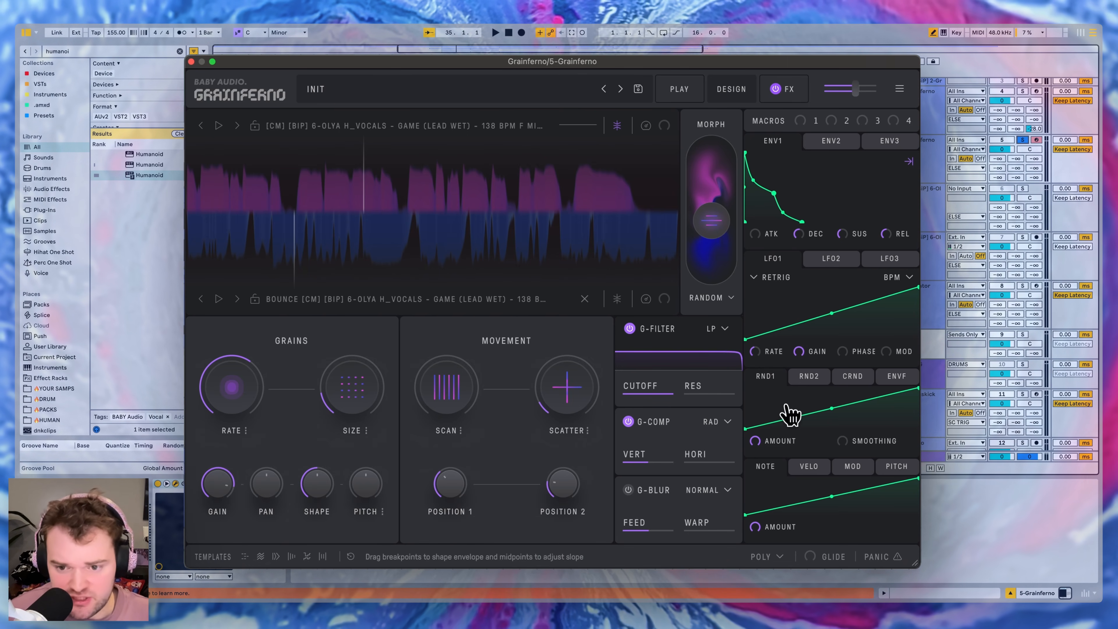
Assign RND1 to the grain pitch and reduce its modulation amount.
left_click_drag(779, 377, 779, 377)
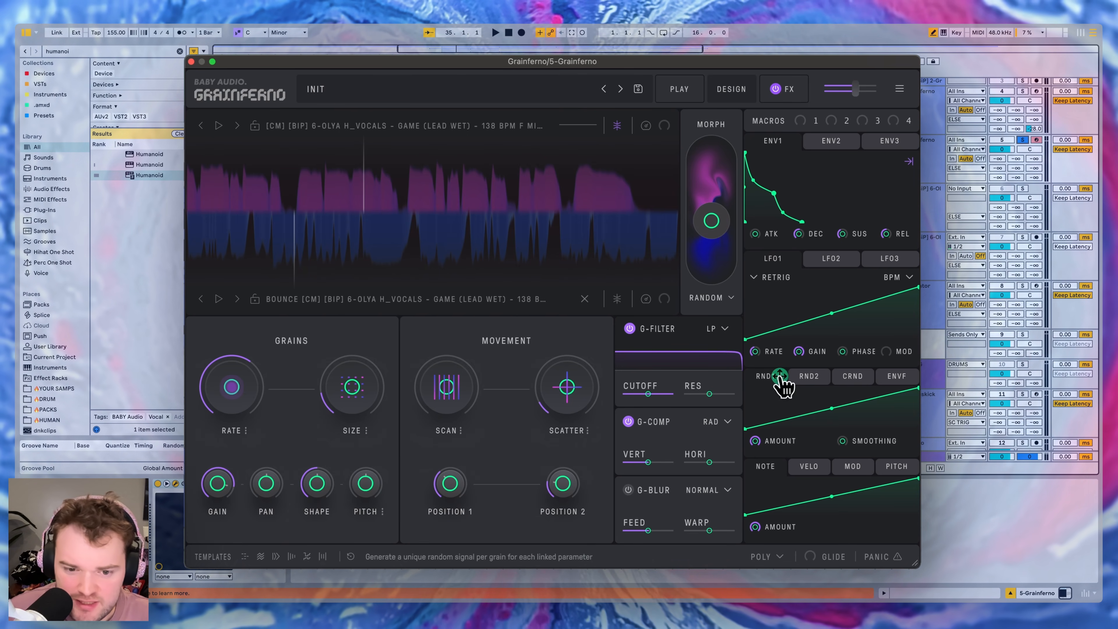
left_click_drag(367, 485, 366, 485)
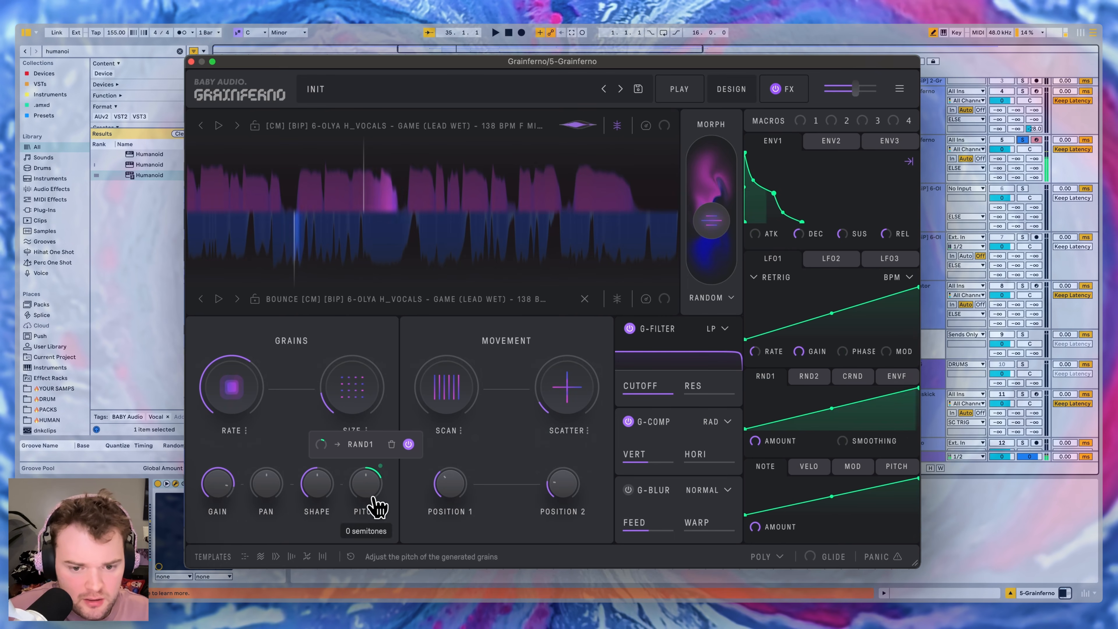
mouse_move(321, 444)
left_mouse_down()
mouse_move(321, 429)
mouse_move(343, 446)
left_mouse_up()
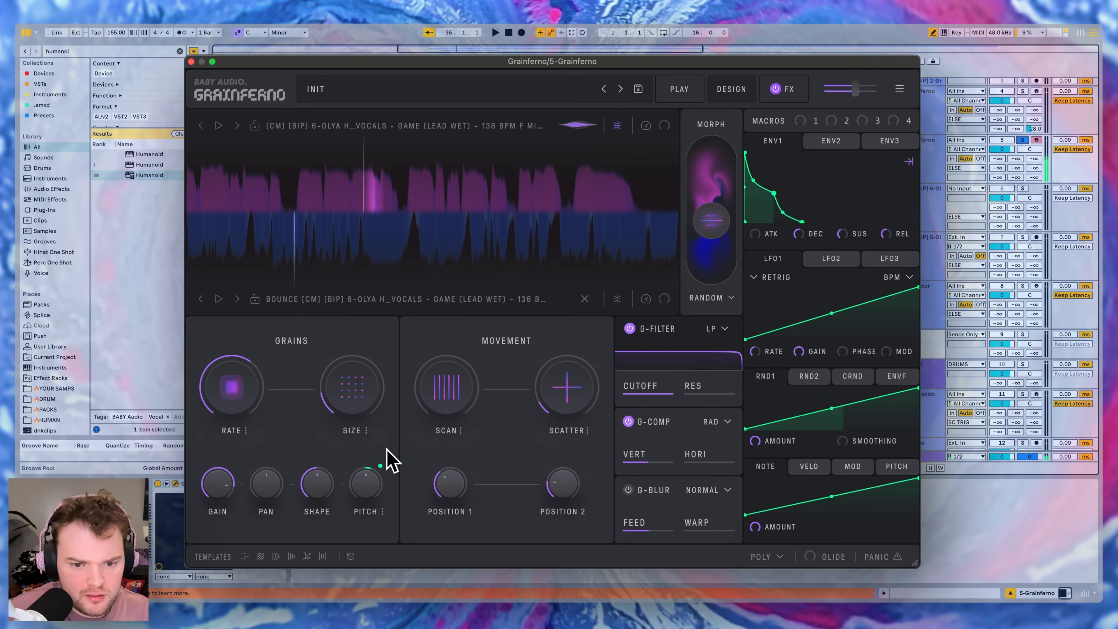
mouse_move(374, 487)
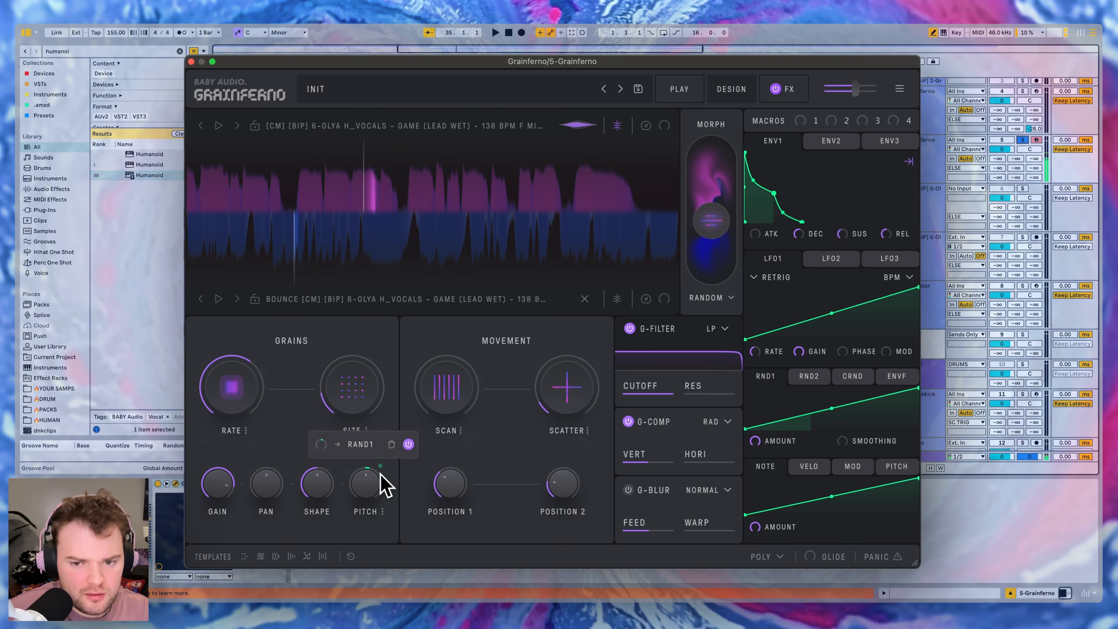
Set the RND1 smoothing to 12 grains and raise the grain shape.
left_click_drag(862, 414, 890, 355)
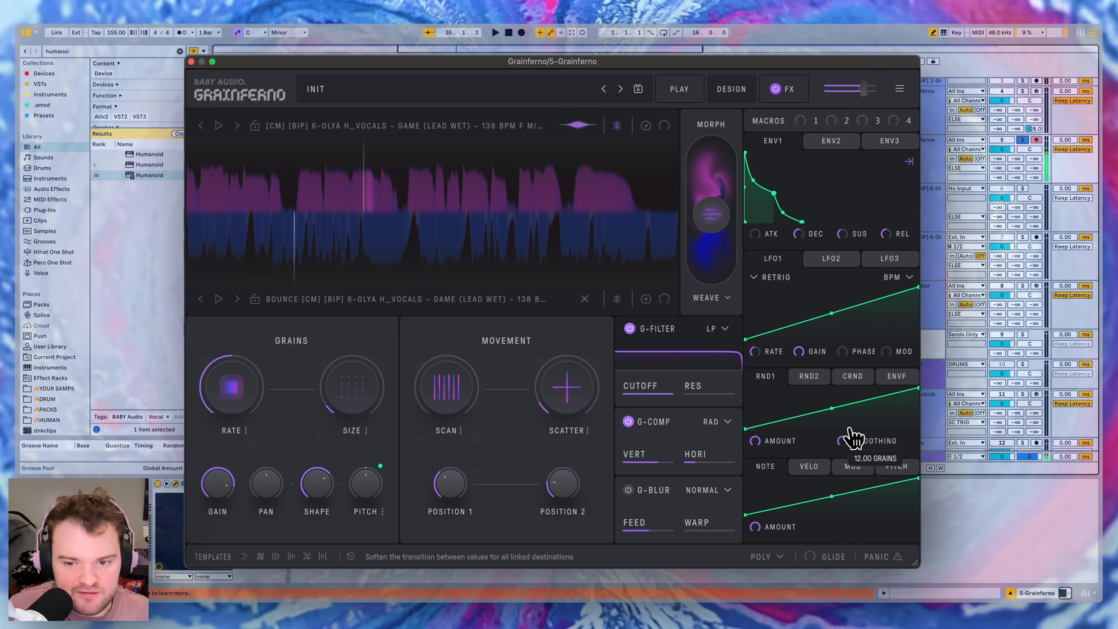
mouse_move(369, 491)
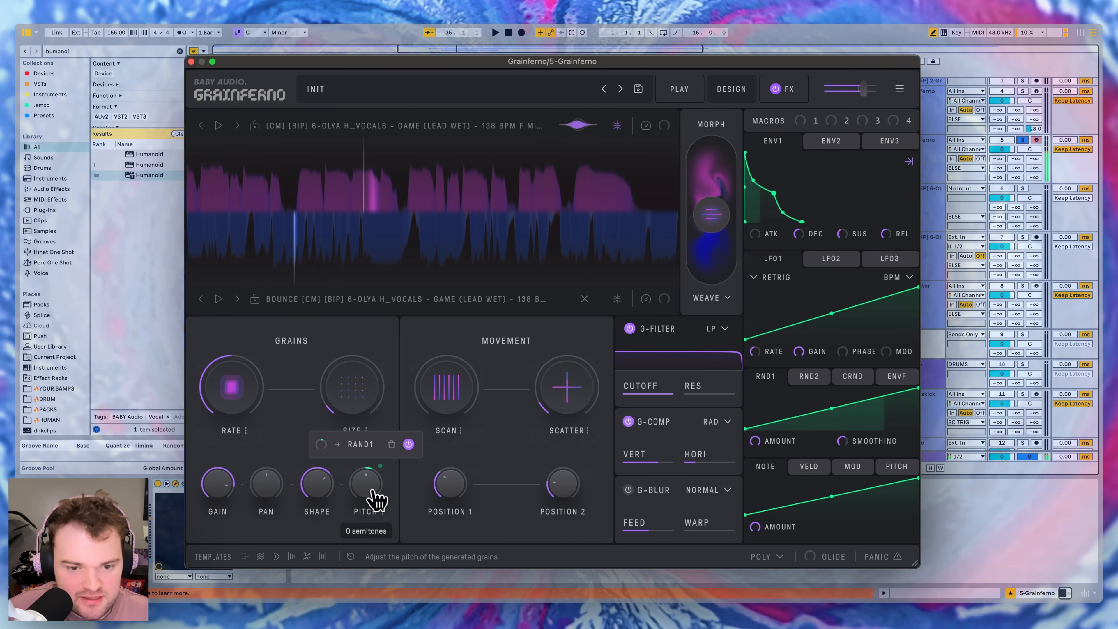
left_click_drag(324, 495, 352, 473)
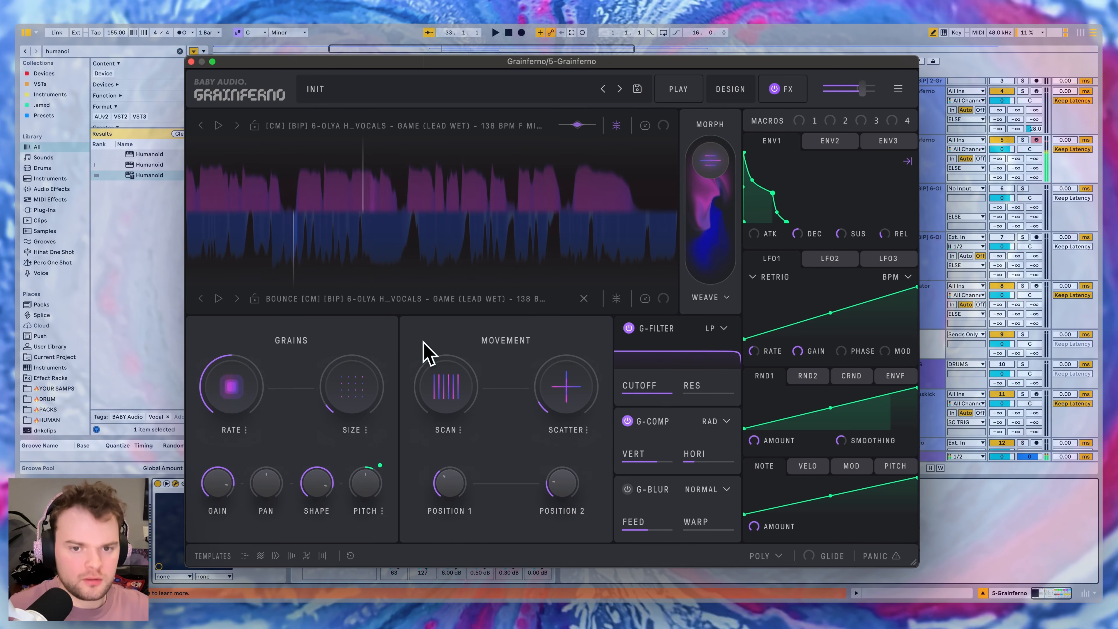
Assign RND2 to Position 1, adjust its modulation amount and change the RND2 smoothing.
left_click_drag(809, 375, 572, 457)
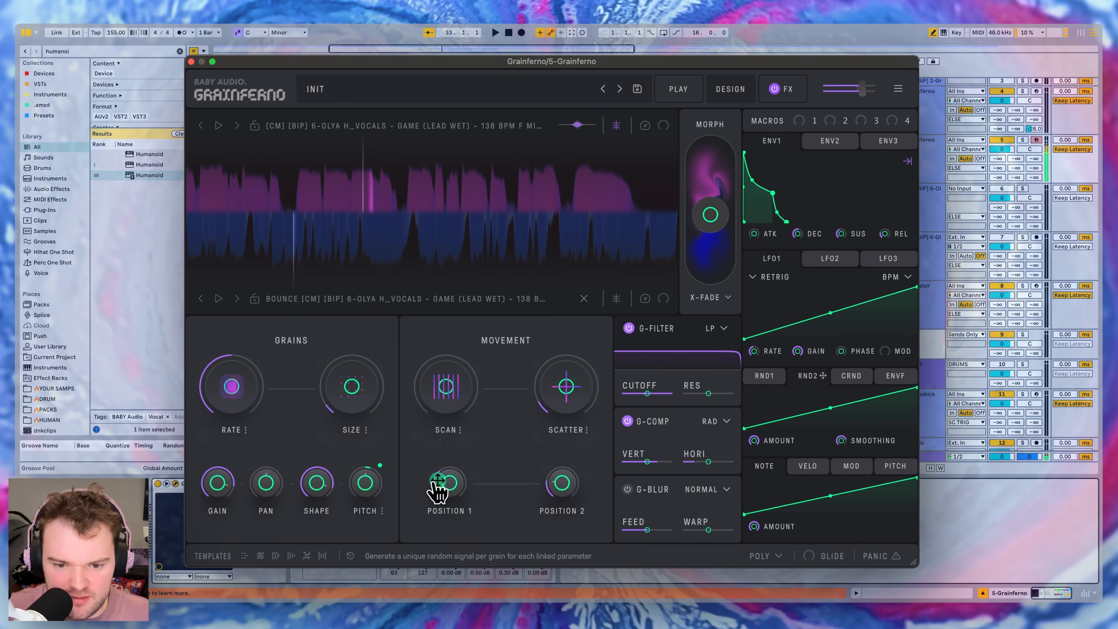
left_click_drag(436, 489, 426, 523)
mouse_move(406, 453)
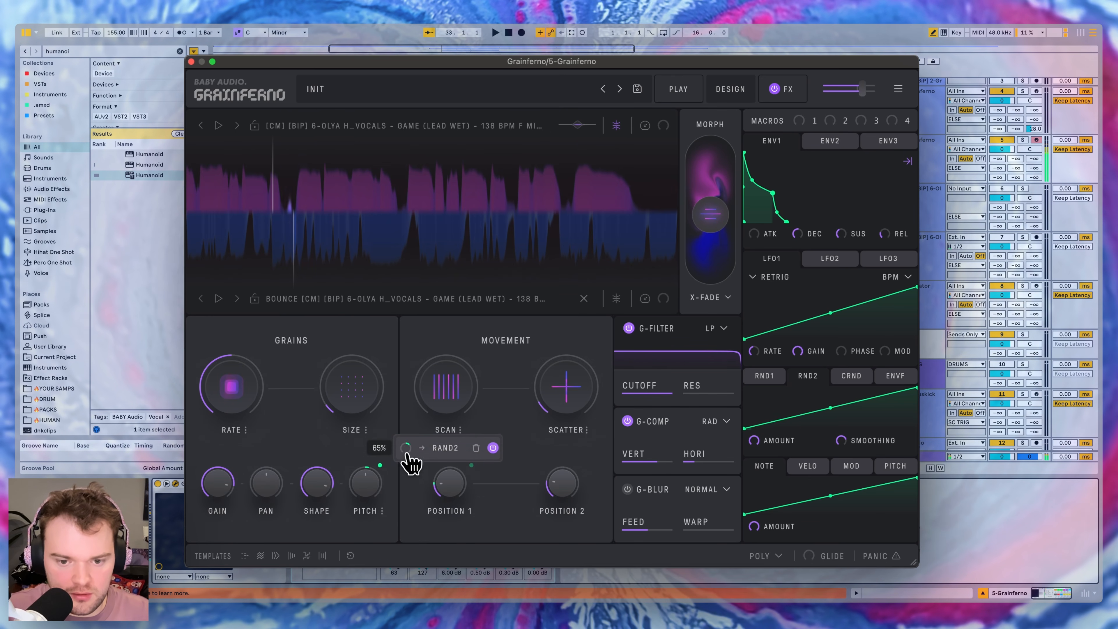
left_click_drag(406, 451, 407, 454)
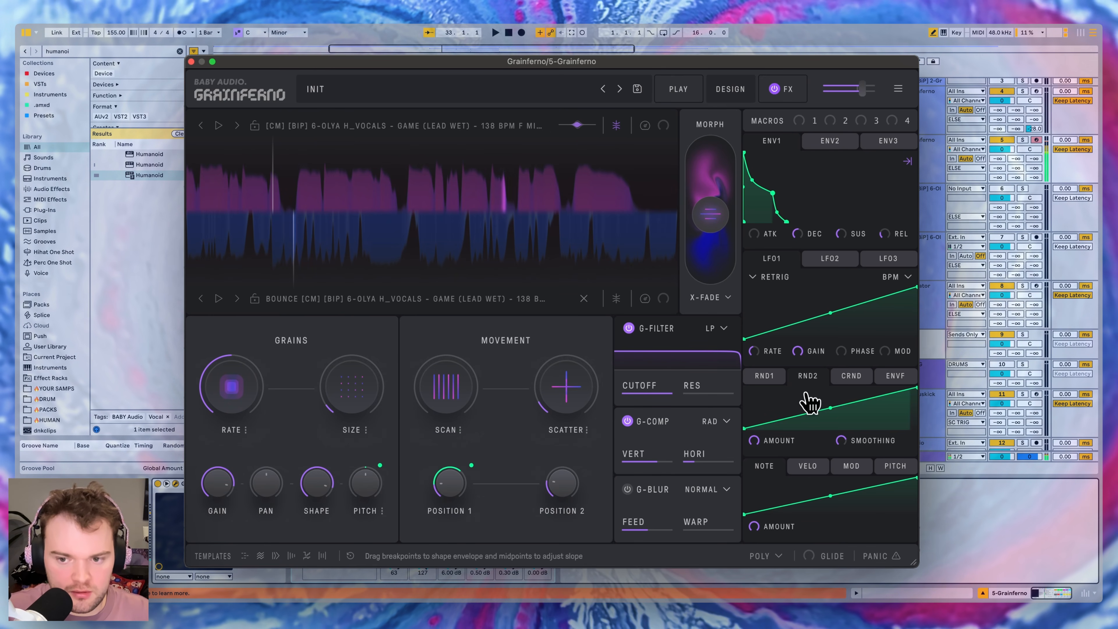
left_click_drag(841, 434, 800, 506)
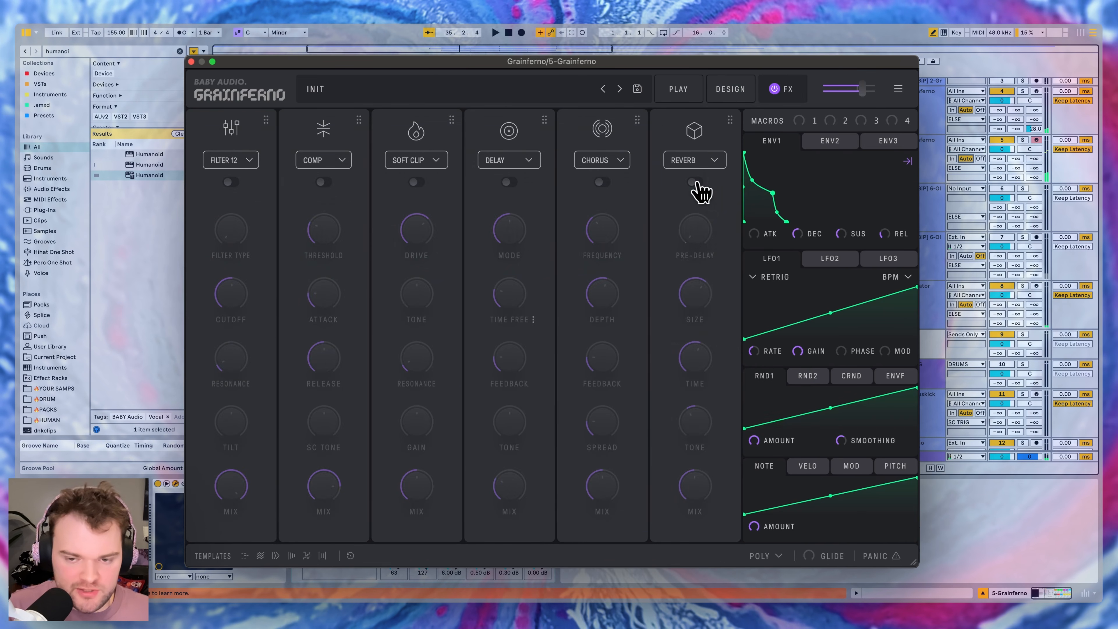
Enable the reverb and delay effects and start playback of the arrangement.
left_click(694, 182)
left_click(508, 182)
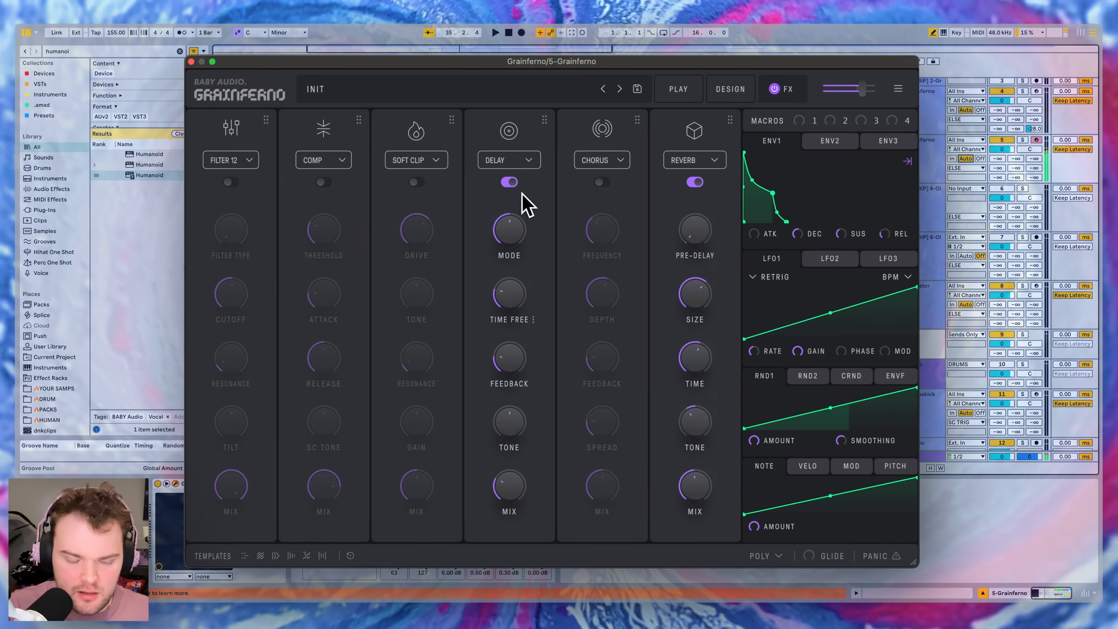
key("space")
Return to the detailed grain controls, adjust the pitch modulation during playback and stop the playback.
left_click(692, 89)
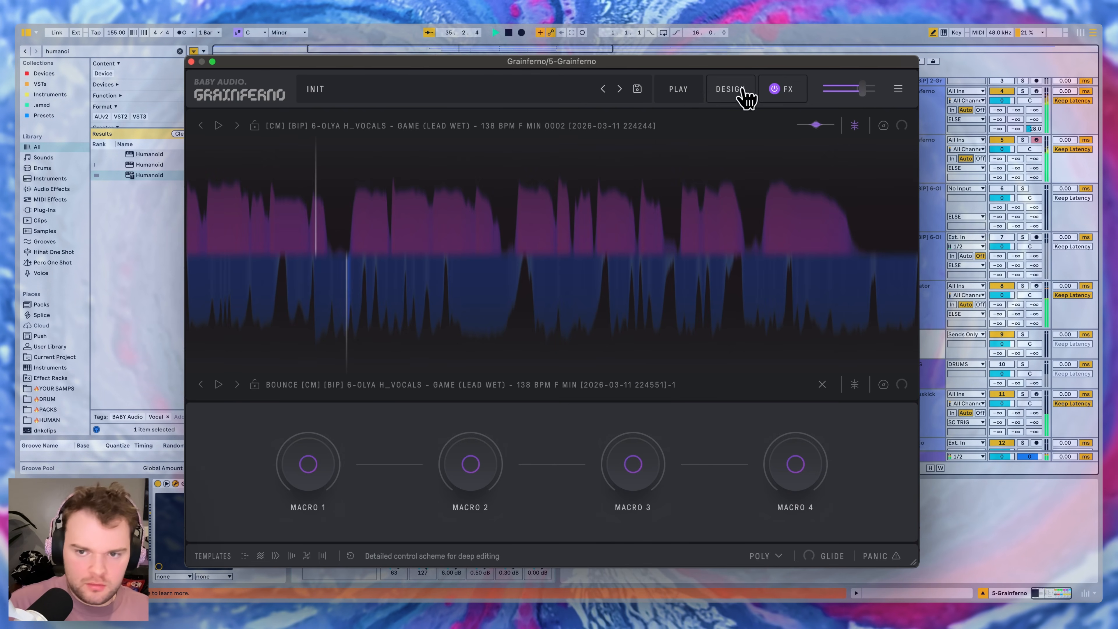
left_click(743, 97)
mouse_move(369, 495)
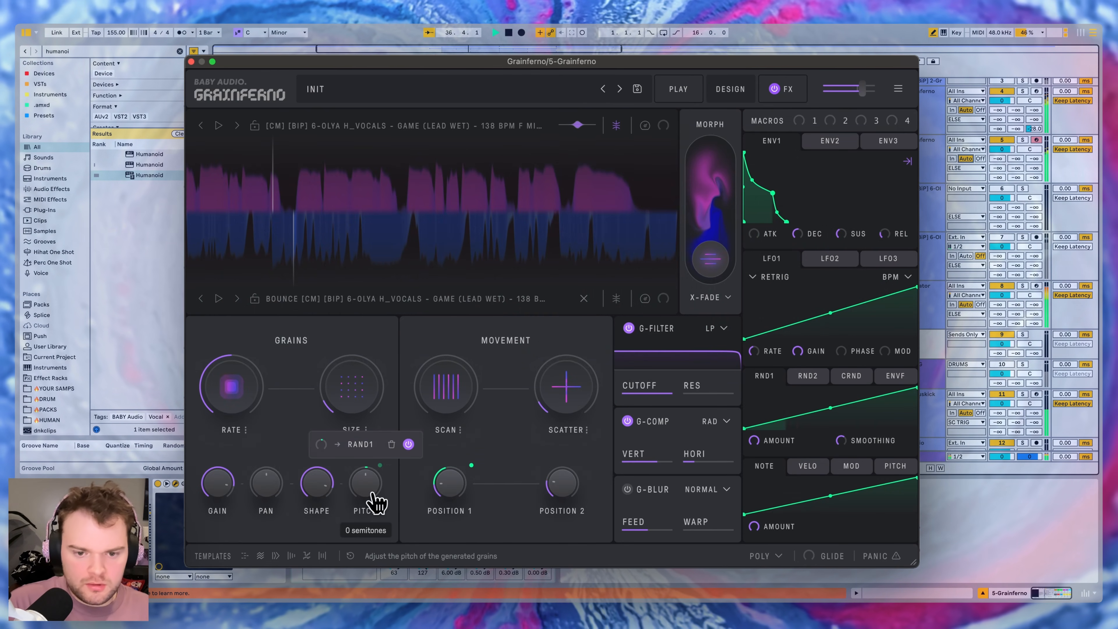
left_click_drag(374, 489, 378, 483)
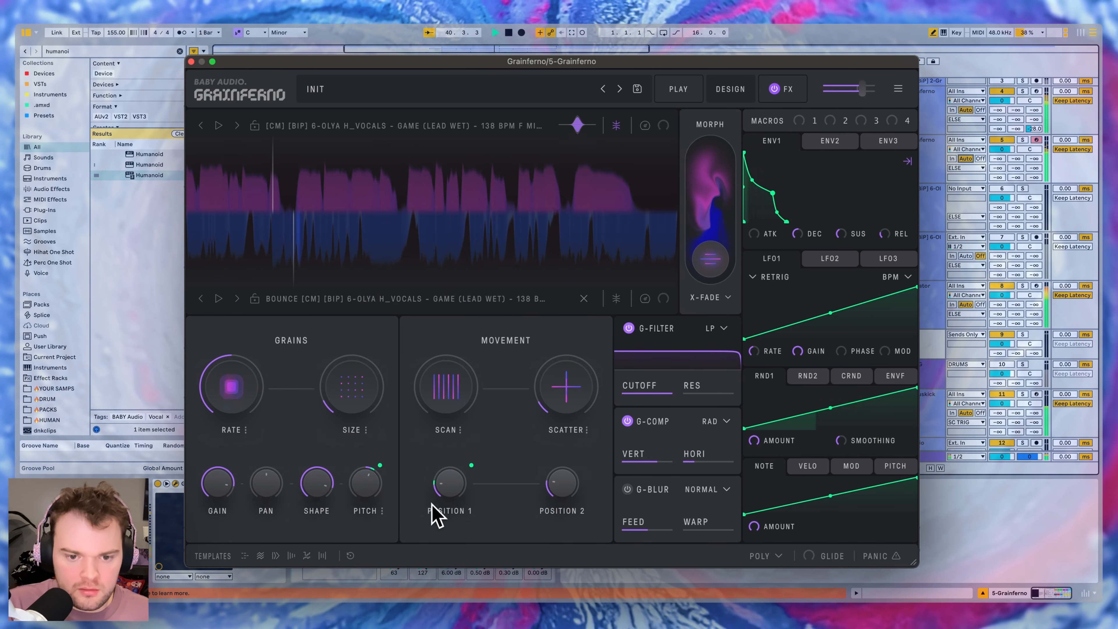
key("space")
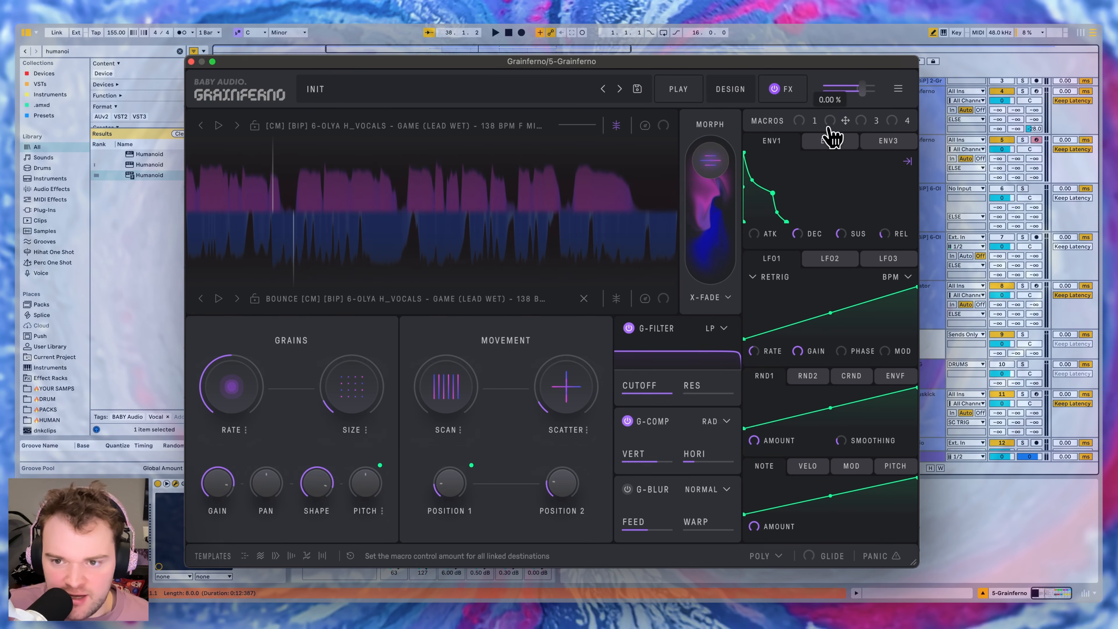
Assign macro 1 to the morph control and move the first sample's grain position towards its end.
left_click_drag(831, 131, 694, 322)
left_click(568, 212)
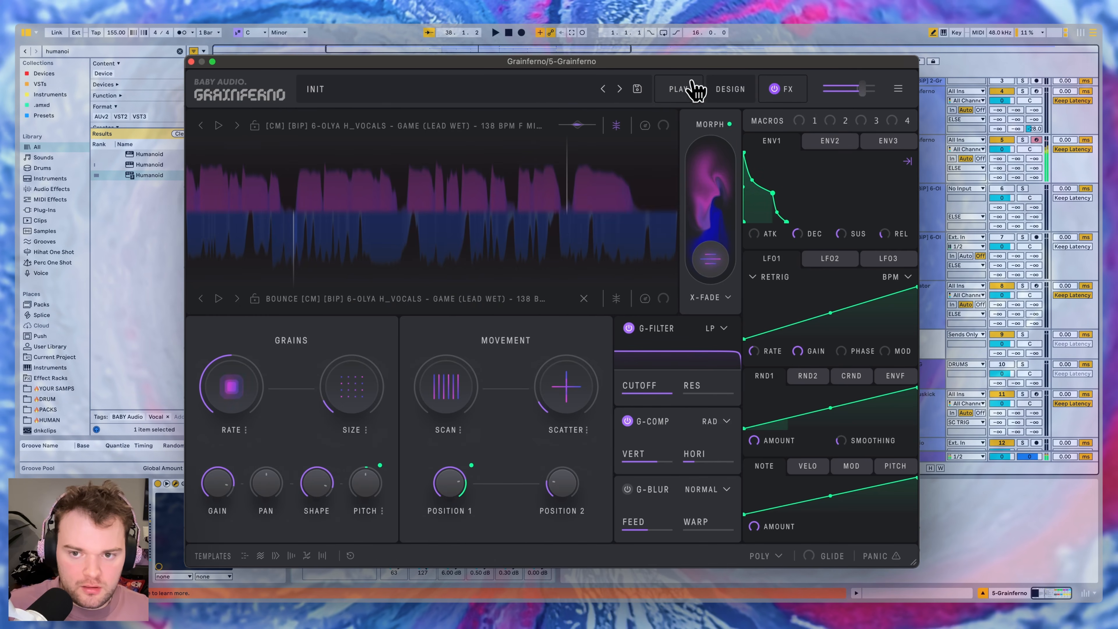
Show the macro performance controls, try macro 1 and rename it Blend.
left_click(681, 90)
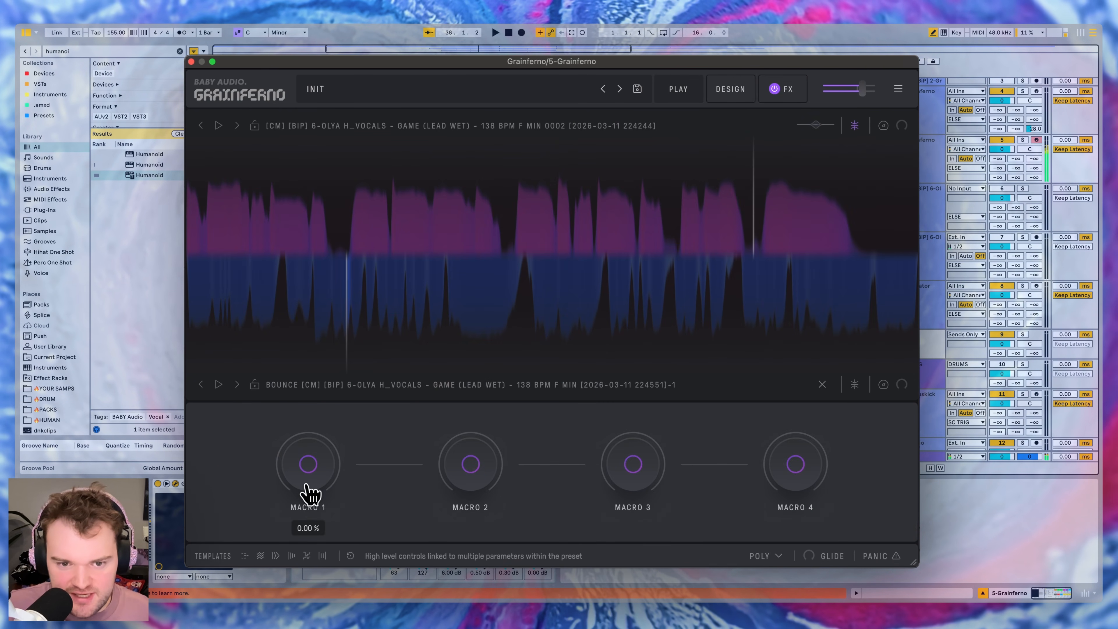
left_click_drag(316, 463, 337, 518)
double_click(316, 505)
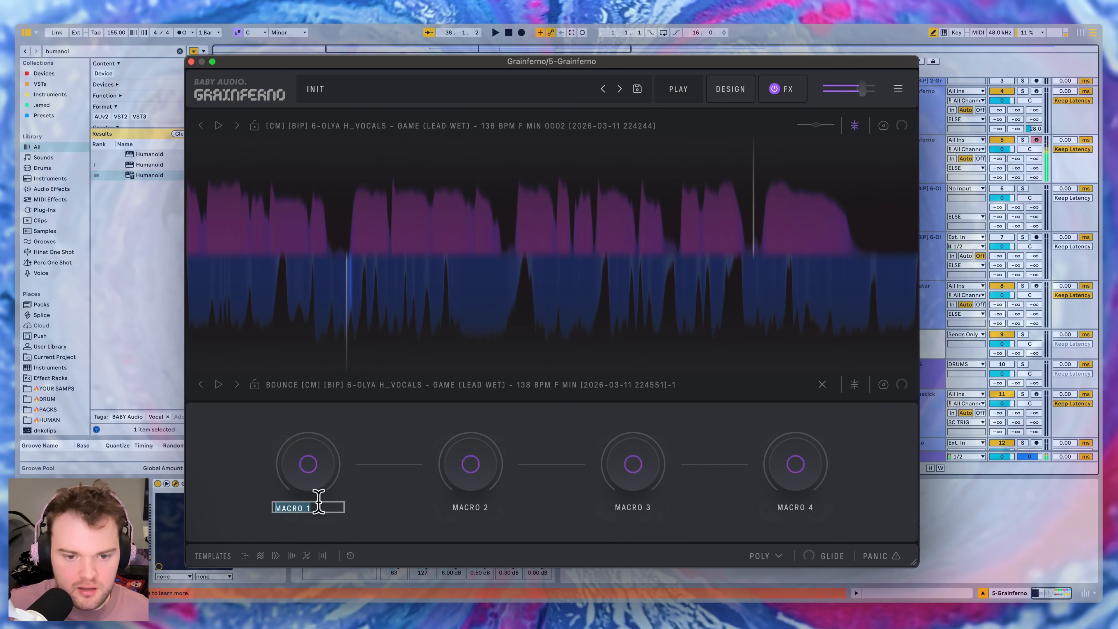
type("Blend")
key("Return")
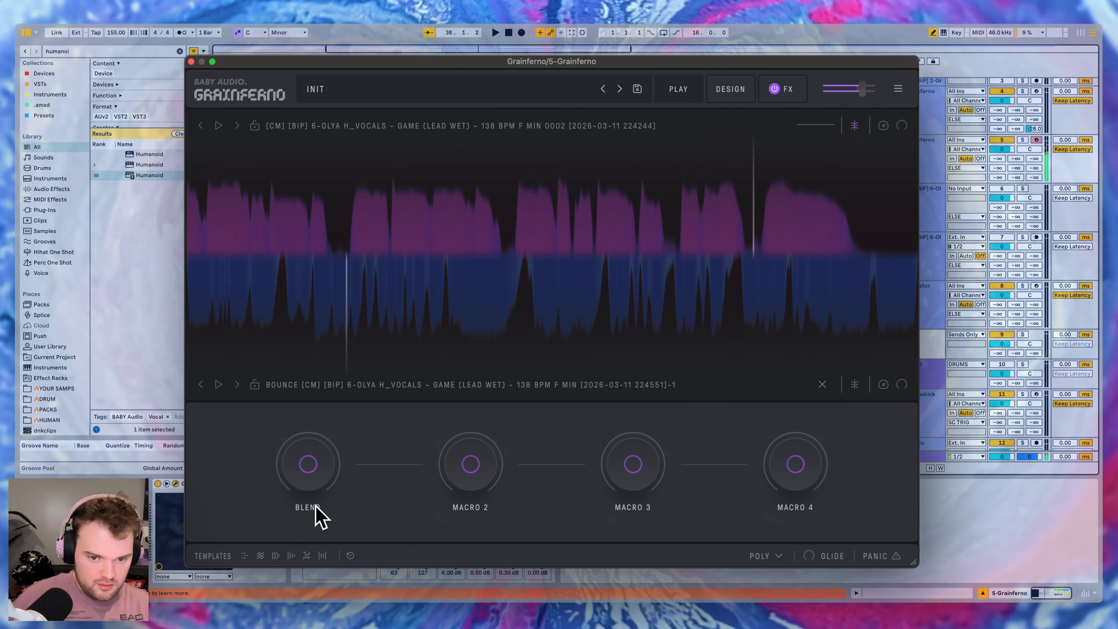
Assign macro 2 to the grain pitch and set the base pitch to -12 semitones.
left_click(732, 89)
left_click_drag(846, 121, 367, 507)
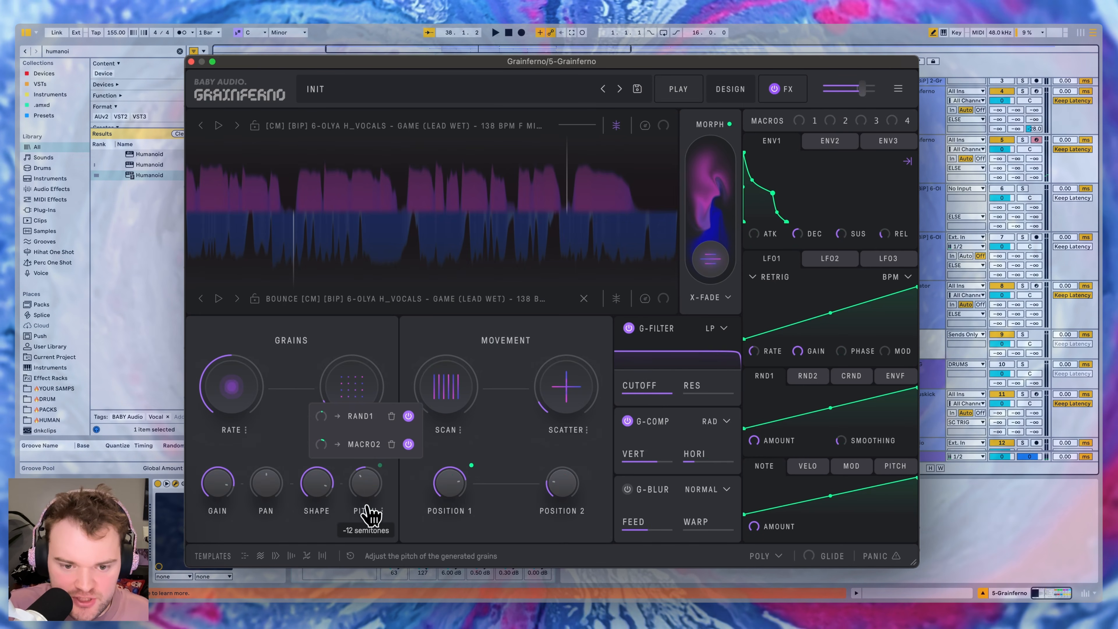
Assign macro 3 to RND1 smoothing and macro 4 to RND1 amount, naming macros 2 to 4 Pitch Center, Smoothing and Rnd Amt.
left_click_drag(876, 122, 862, 403)
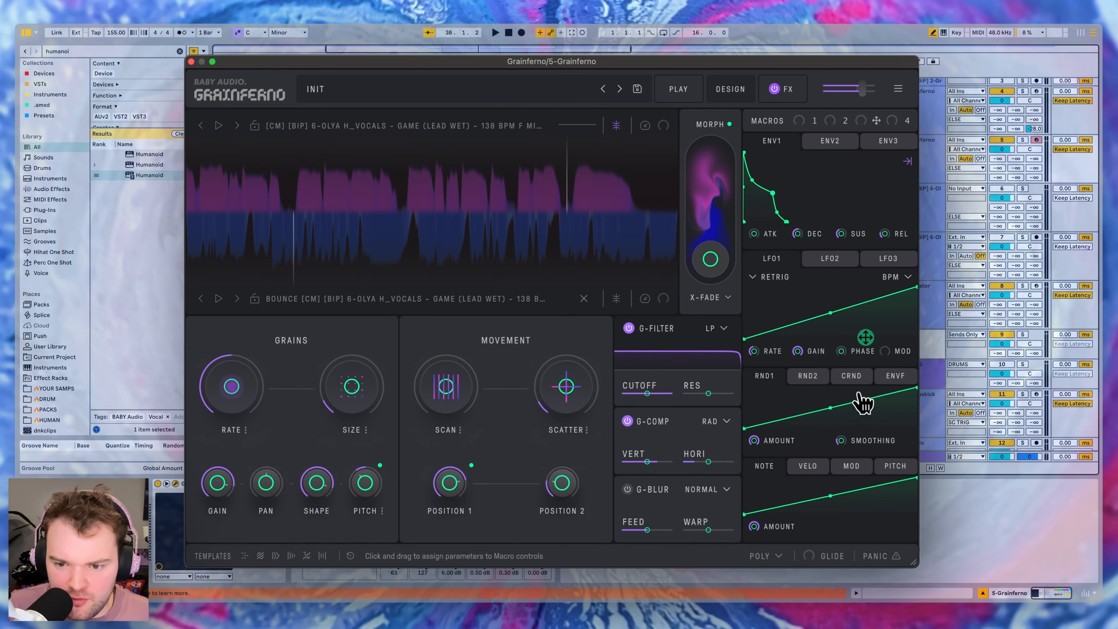
left_click_drag(844, 444, 842, 446)
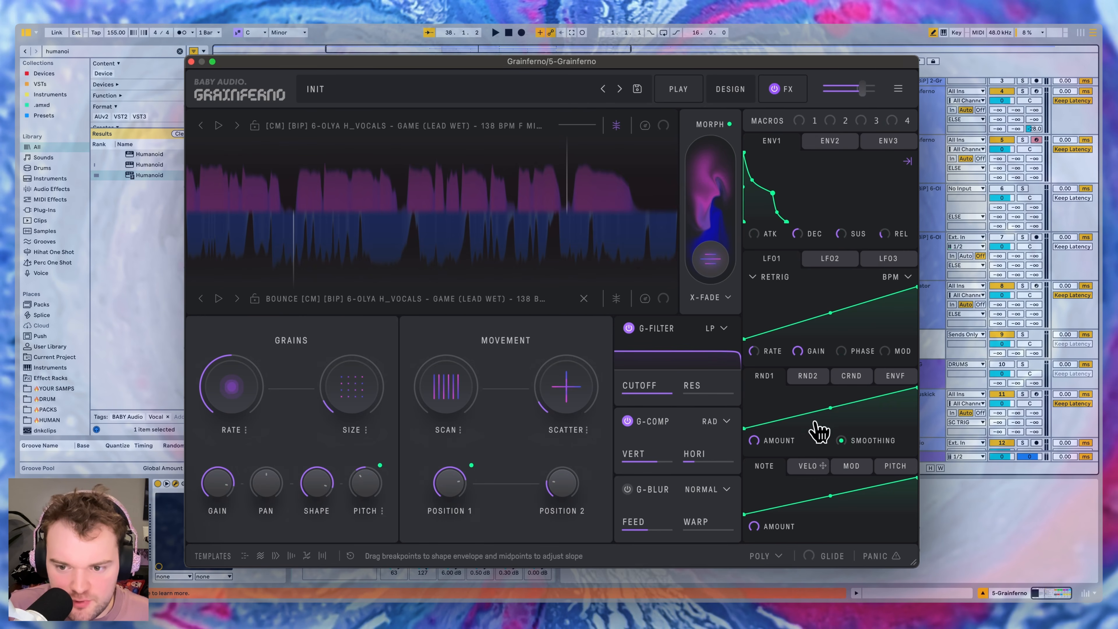
left_click_drag(907, 121, 799, 393)
left_click_drag(762, 439, 756, 440)
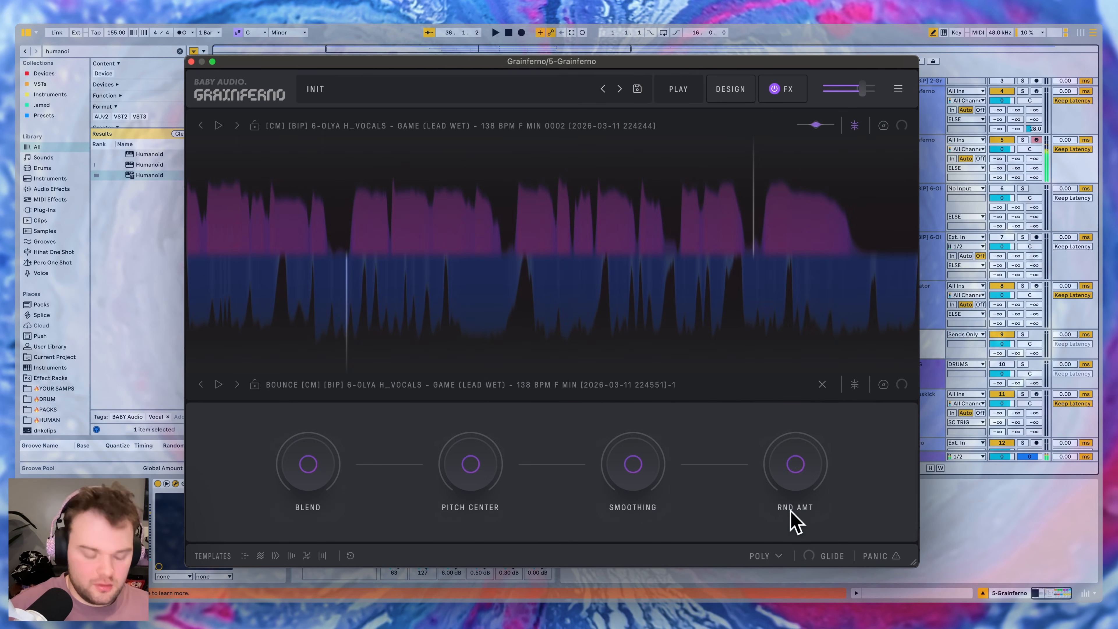
Play the arrangement and raise the Pitch Center, Smoothing and Rnd Amt macros.
key("space")
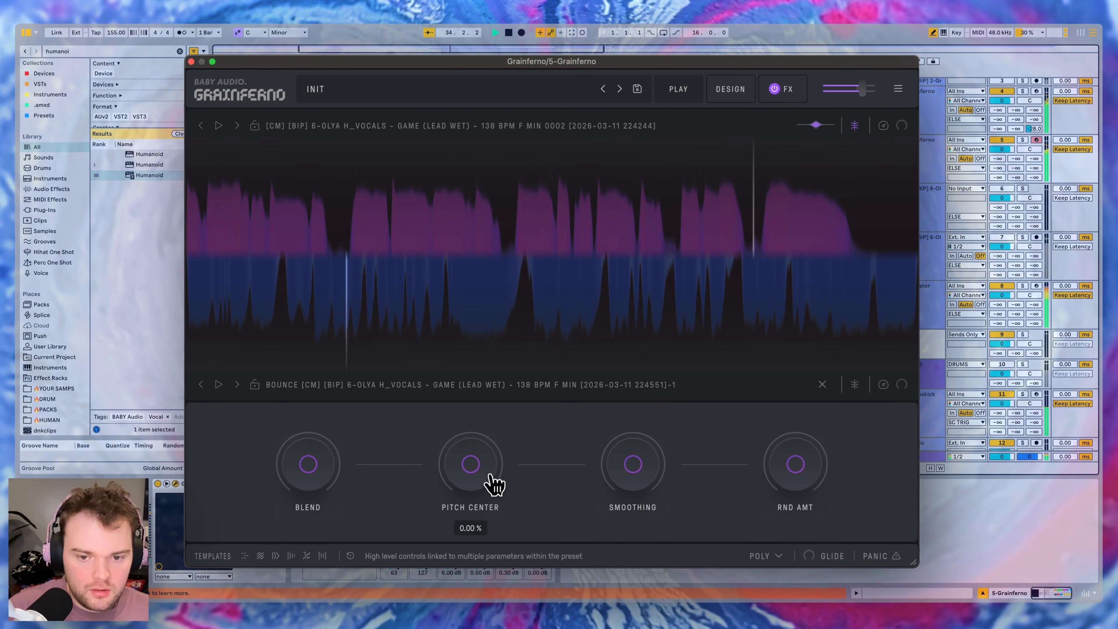
left_click_drag(491, 484, 510, 430)
left_click_drag(635, 472, 867, 328)
left_click_drag(794, 476, 862, 243)
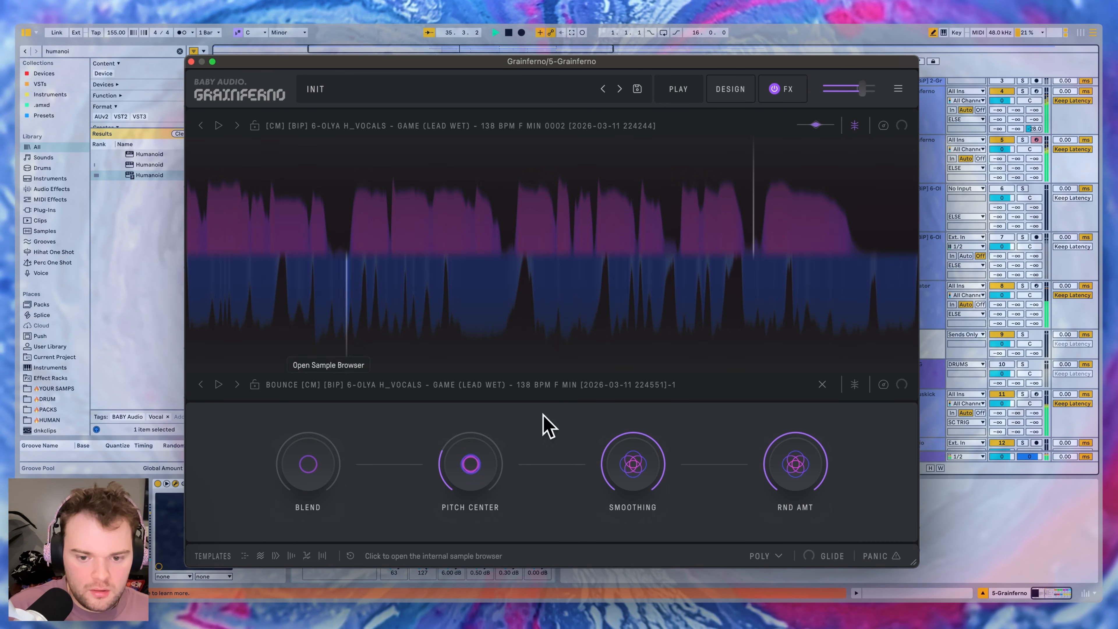
Set the Pitch Center macro to about 40% and adjust the Smoothing macro during playback.
left_click_drag(474, 470, 479, 461)
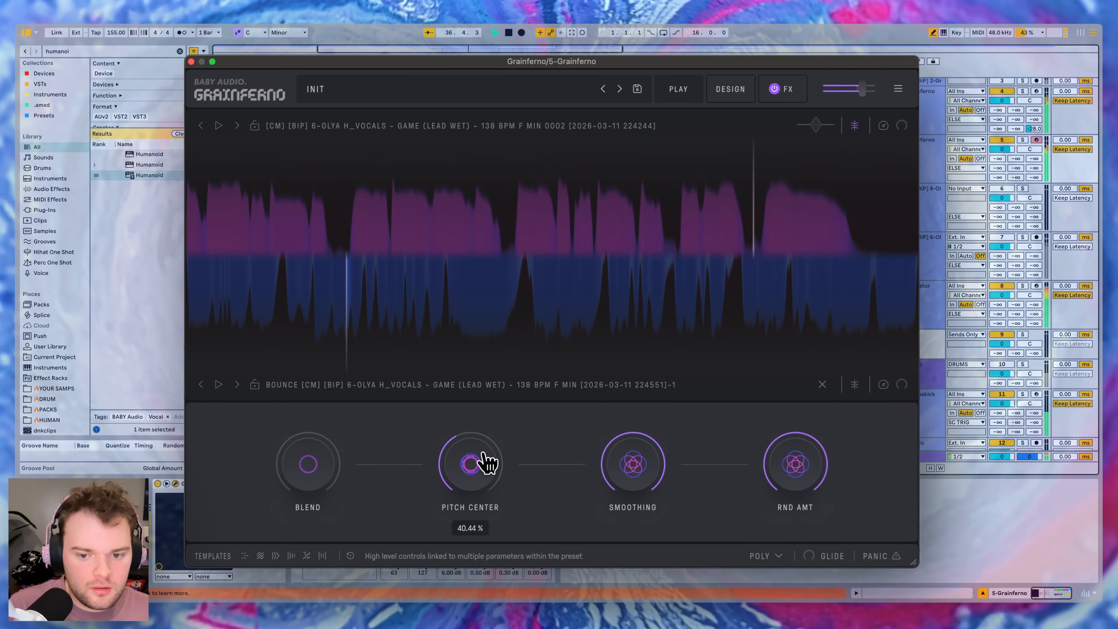
left_click_drag(614, 458, 632, 486)
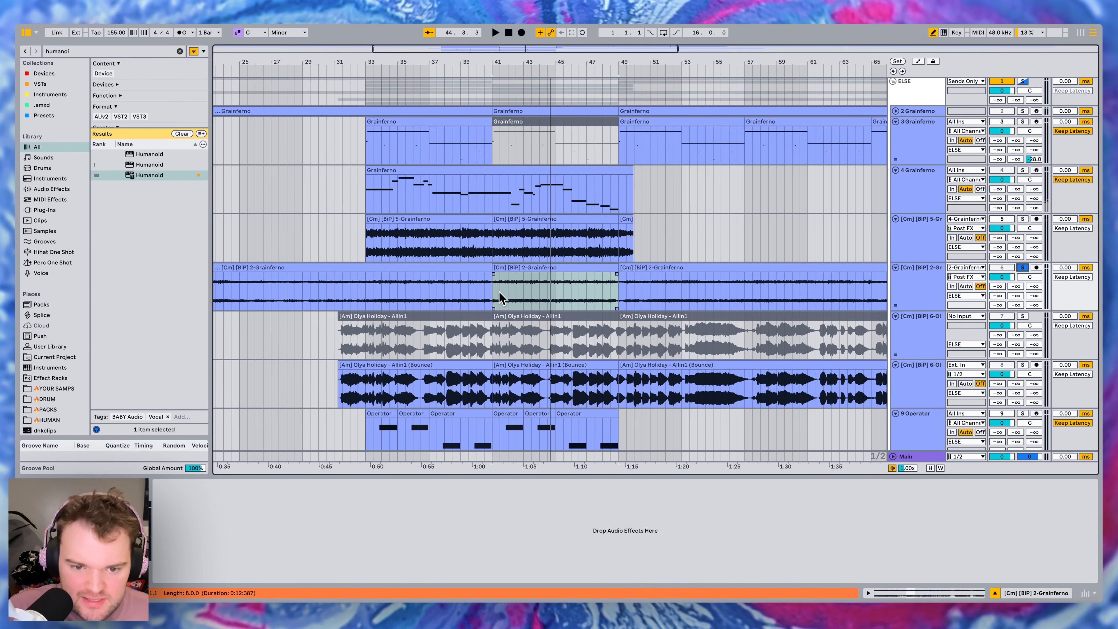
Play the arrangement from bar 41 and delete the resampled 2-Grainferno audio clip that starts at bar 49.
left_click(501, 298)
key("space")
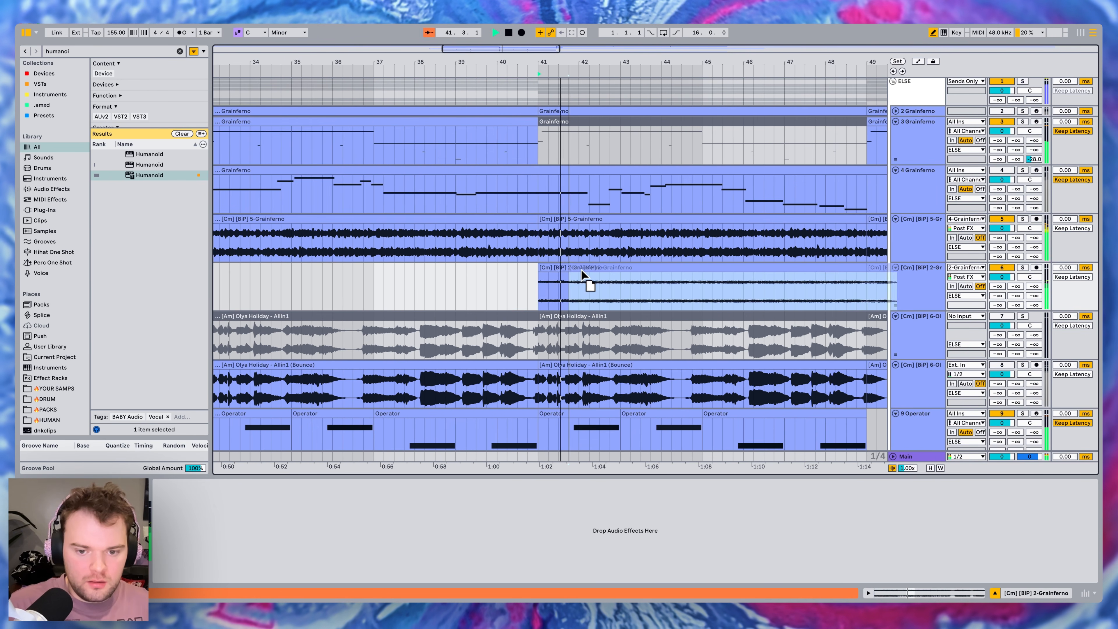
left_click_drag(581, 269, 704, 269)
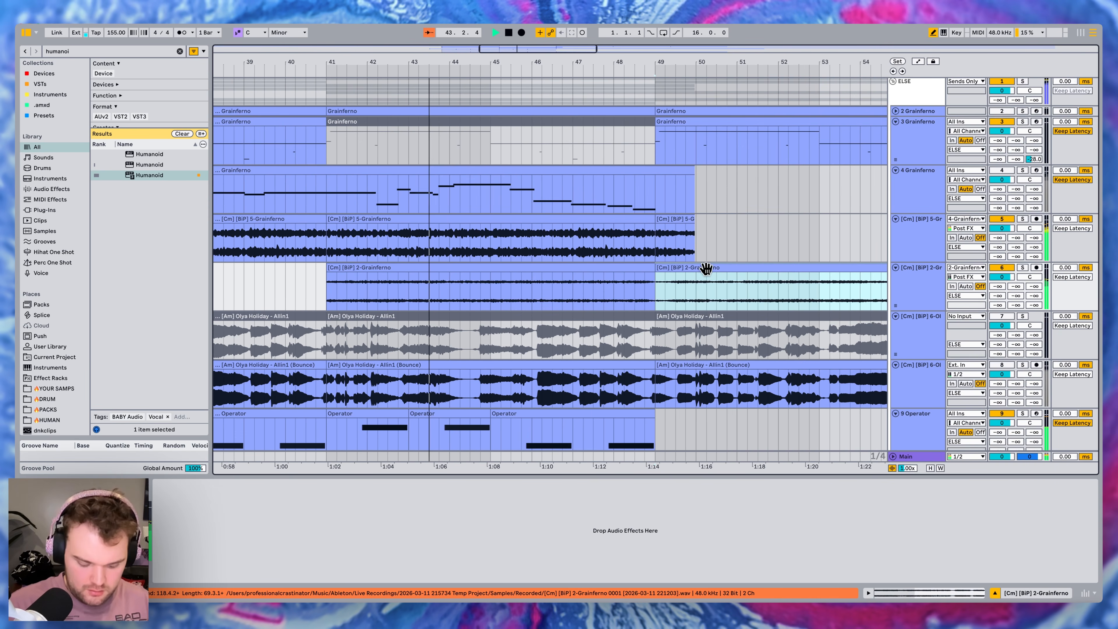
key("Delete")
left_click_drag(726, 198, 669, 249)
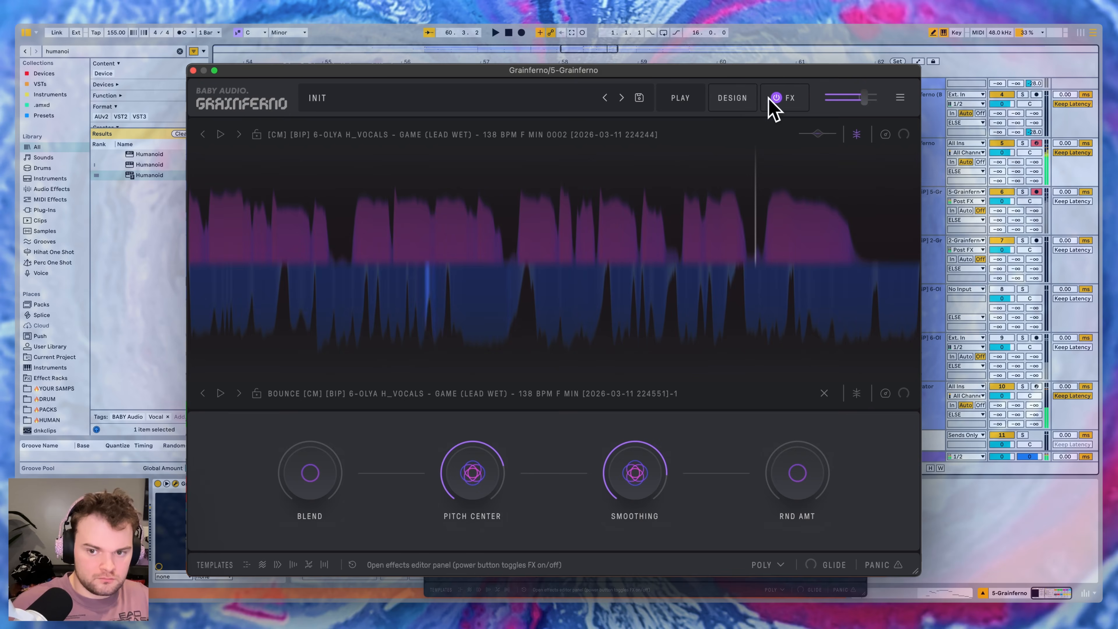
Lower the Pitch Center macro and raise the Rnd Amt macro on the performance page.
left_click(775, 99)
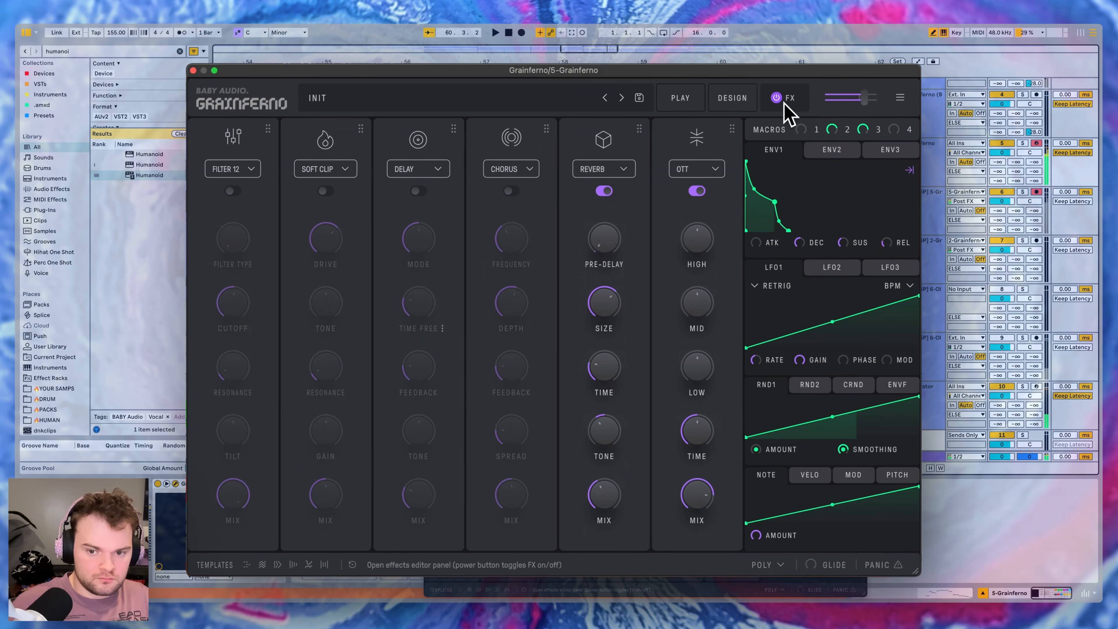
left_click(709, 108)
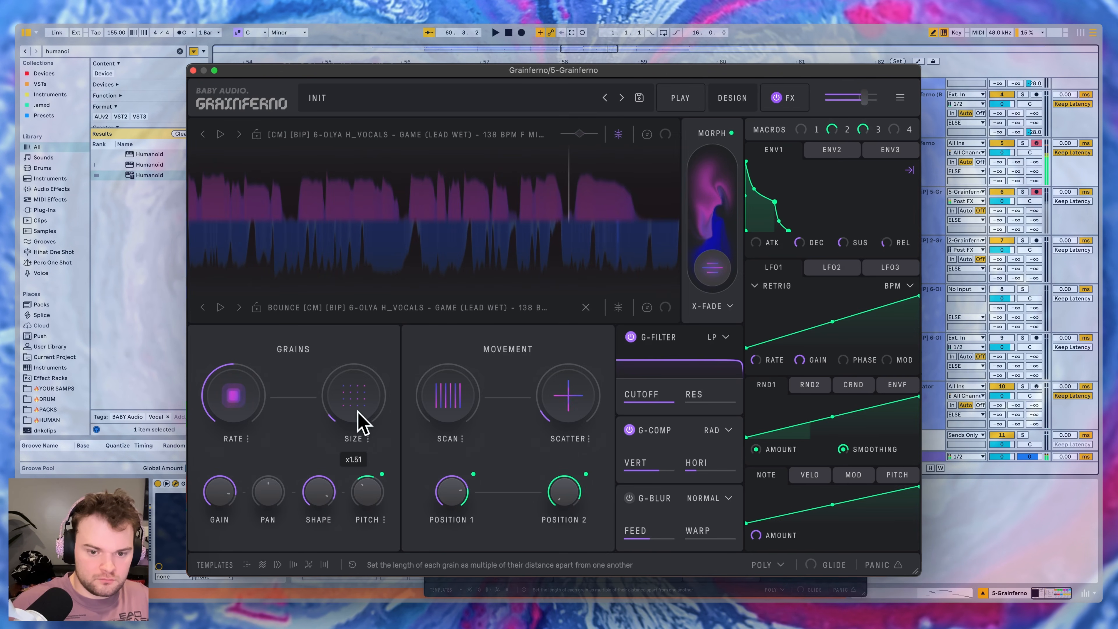
left_click(680, 102)
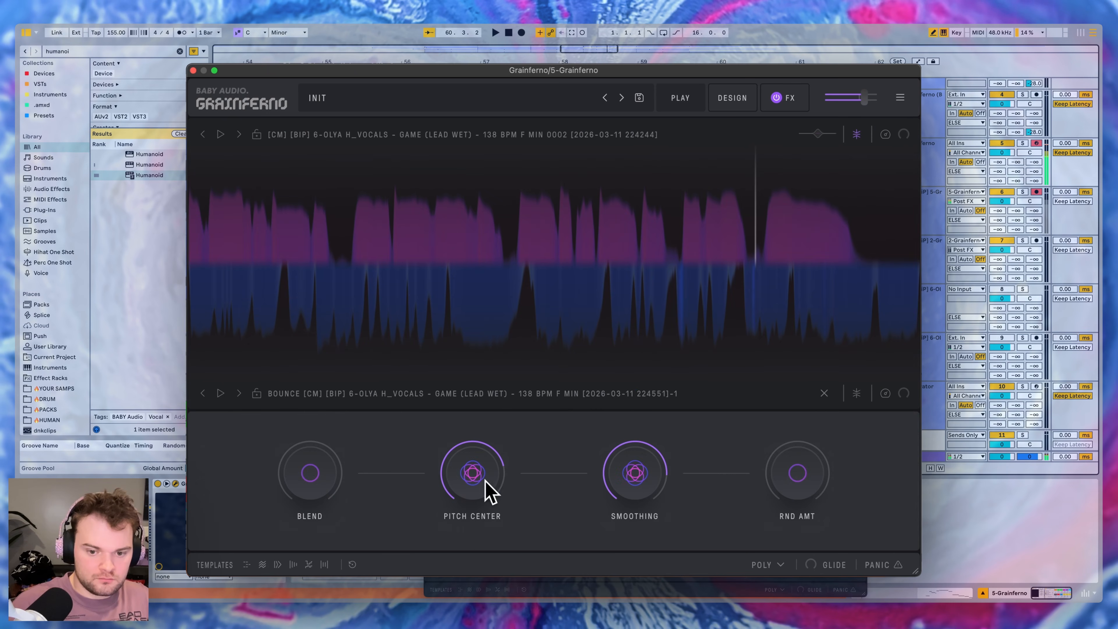
left_click_drag(474, 473, 460, 548)
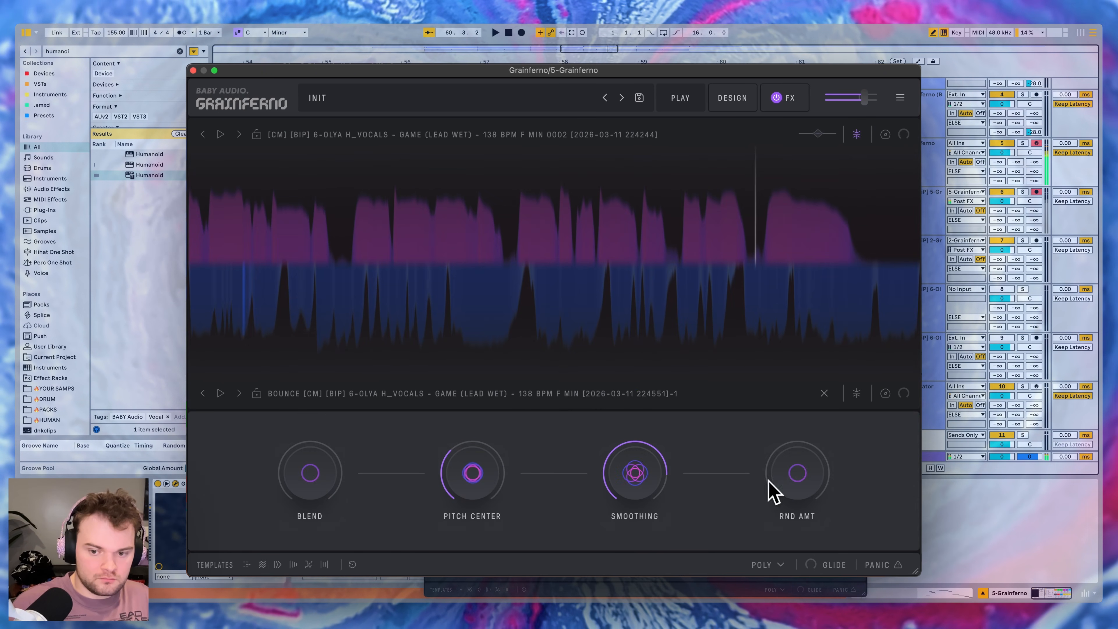
left_click_drag(788, 474, 893, 210)
Switch off the Reverb effect and enable the Delay with minimum free time and 61% feedback.
left_click(777, 99)
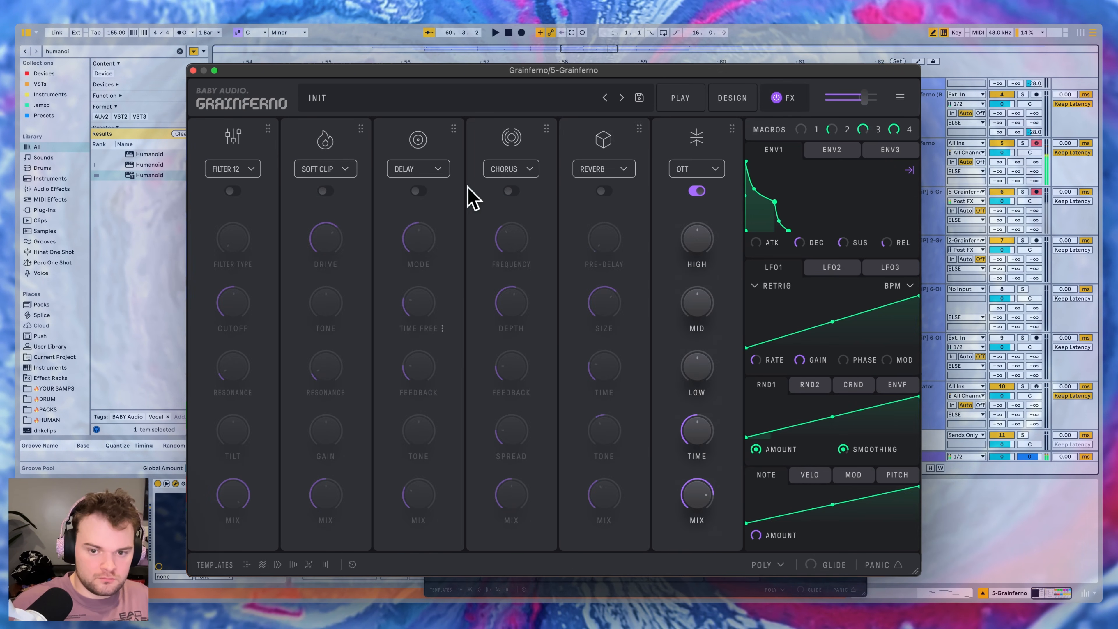
left_click(418, 191)
left_click_drag(420, 303, 423, 352)
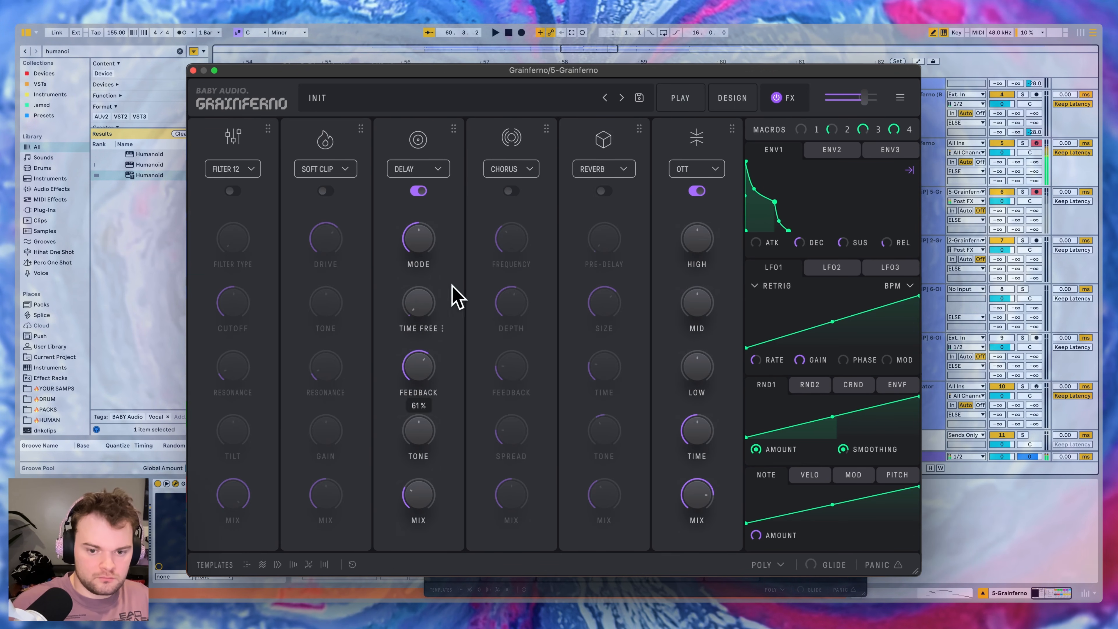
key("space")
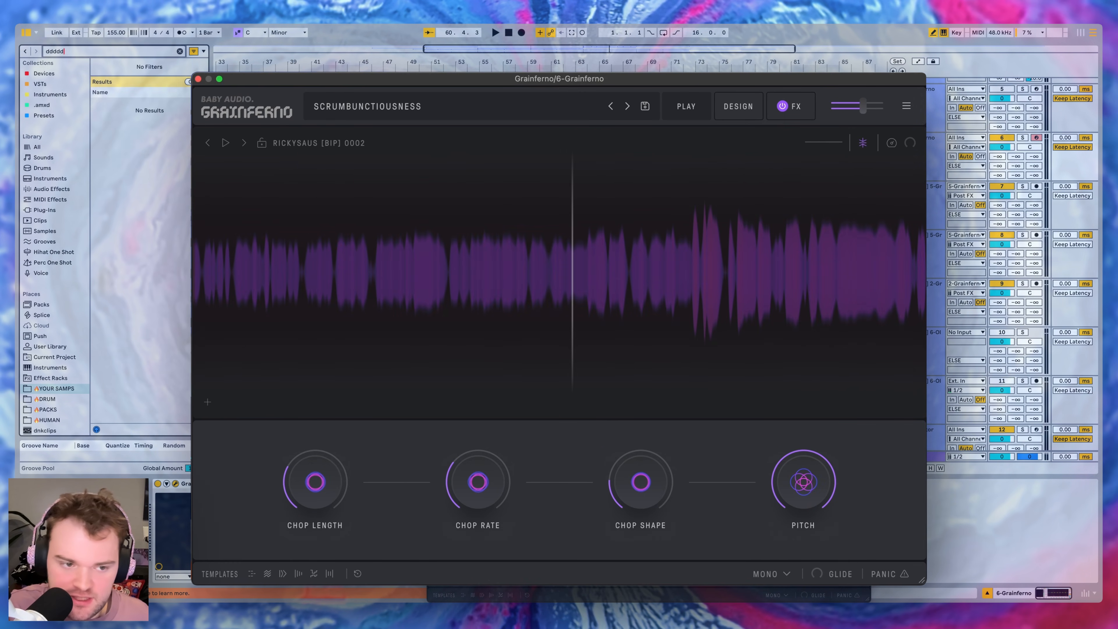
Load the RXS SERUMBRAZY BIP 0002 sample from YOUR SAMPS into the Scrumbunctiousness patch, and lower the Chop Length and Chop Rate macros.
left_click(148, 324)
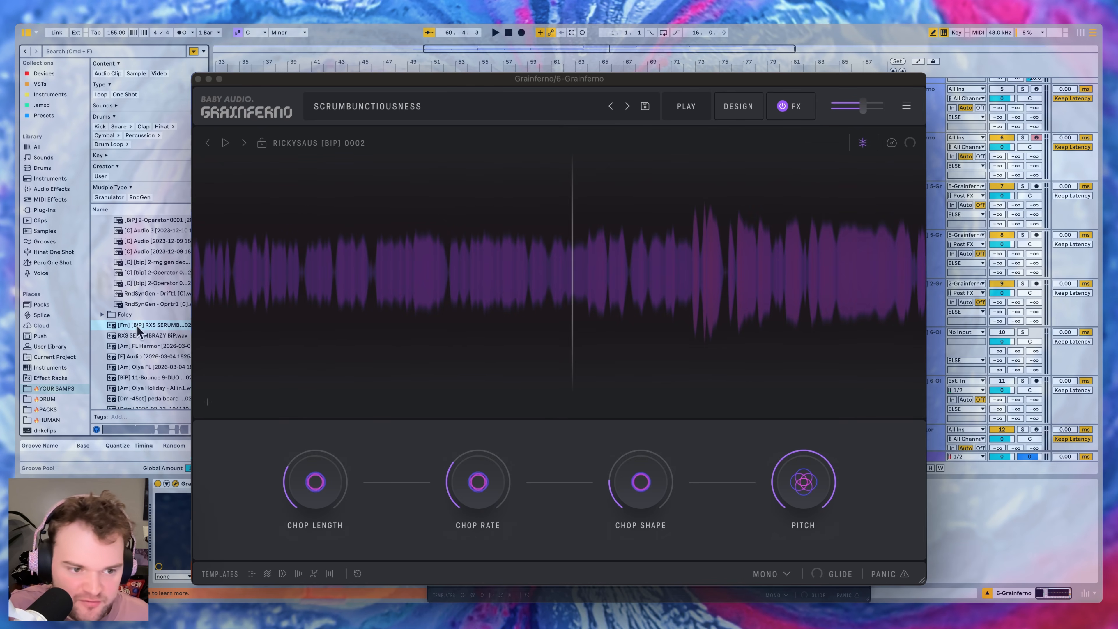
left_click_drag(137, 325, 442, 305)
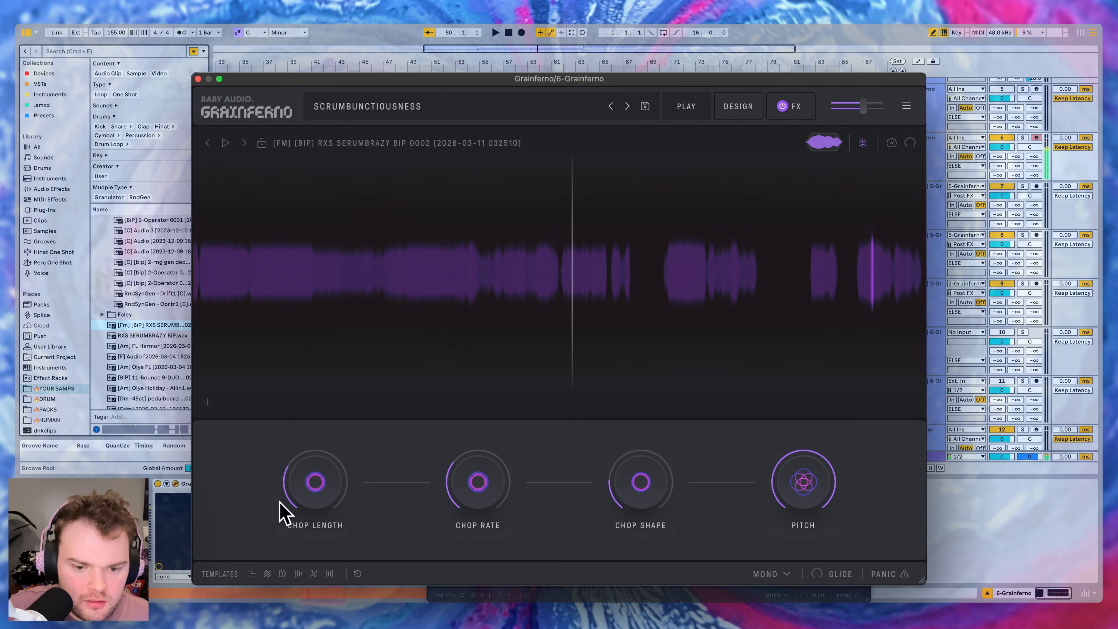
mouse_move(465, 497)
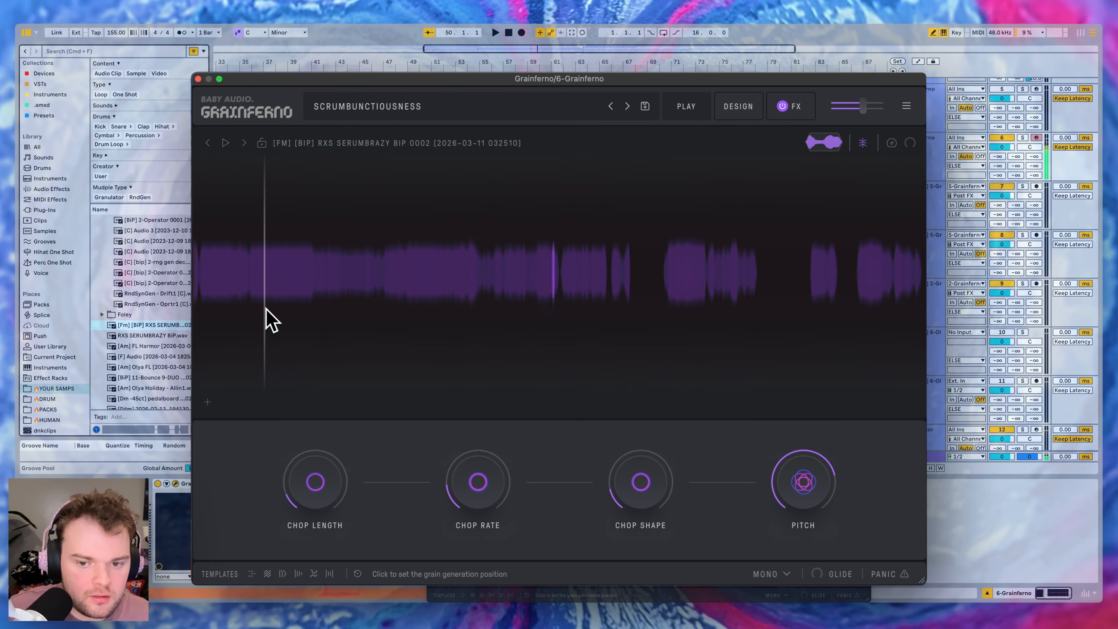
Set a low cut at 190 Hz in the EQ Eight on track 6 Grainferno and play the arrangement around bar 57.
key("space")
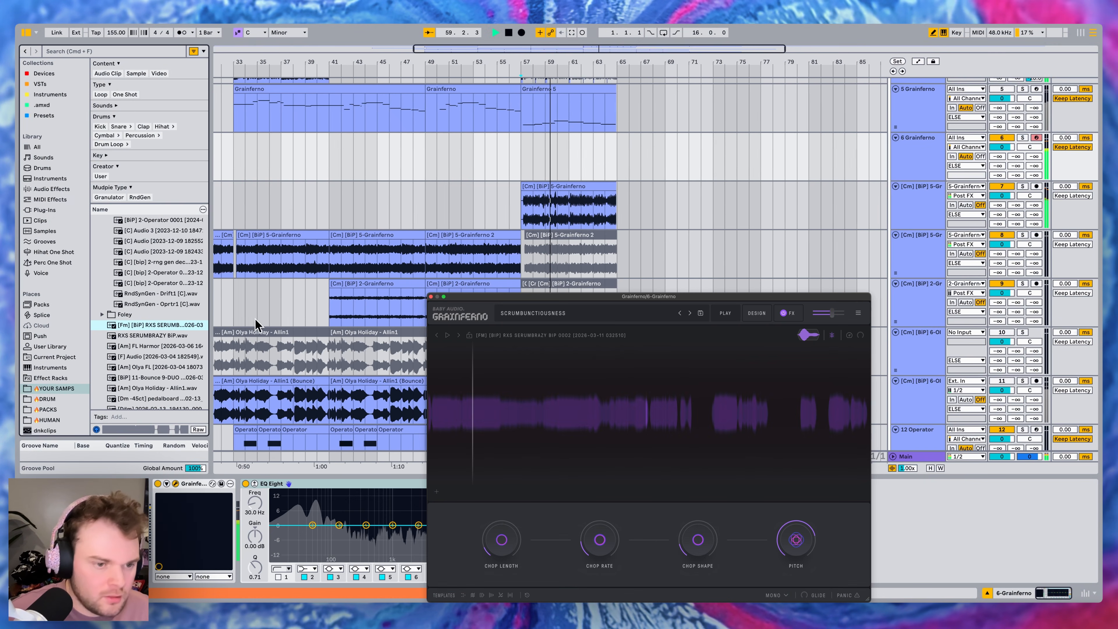
left_click(282, 568)
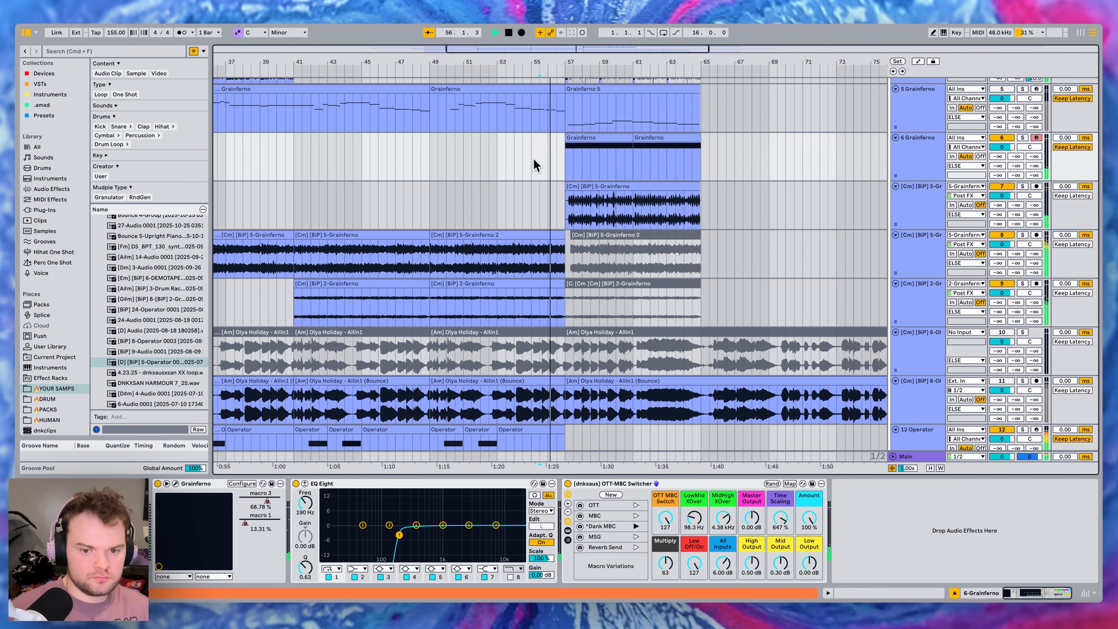
scroll(549, 226, "down", 5)
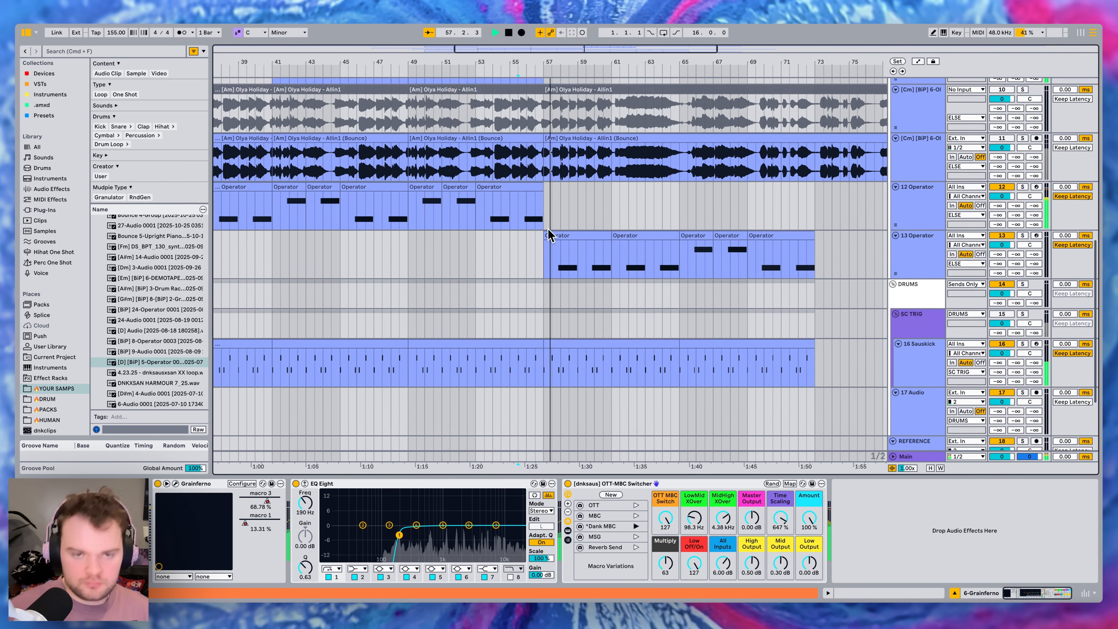
scroll(549, 231, "up", 10)
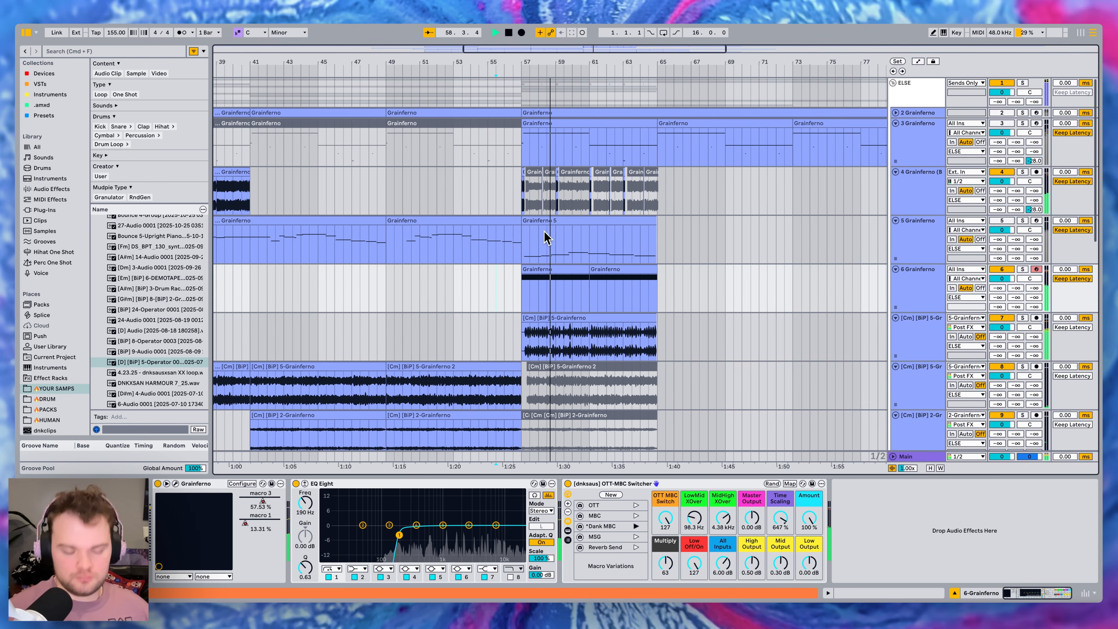